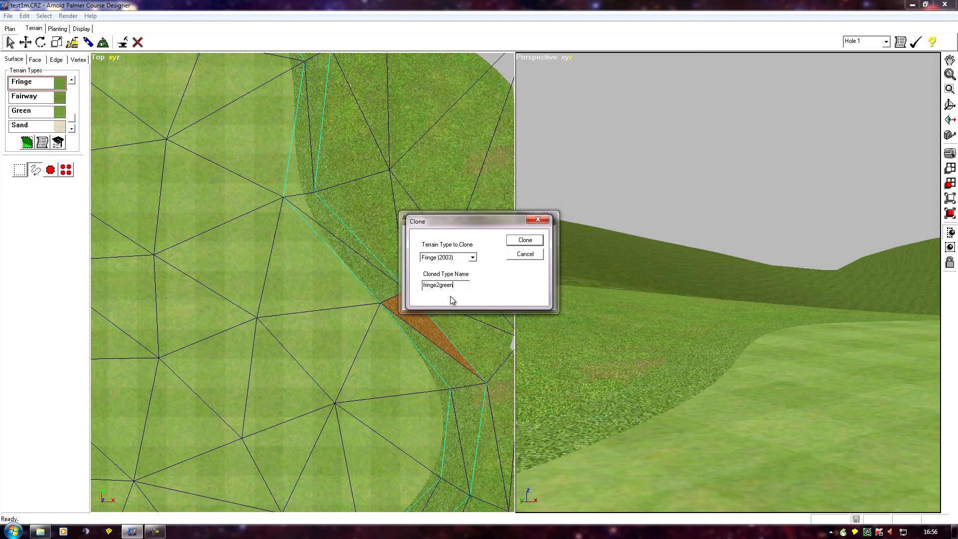
- Clone the Fringe (2003) terrain type under the name fringe2green
left_click(529, 243)
left_click(531, 298)
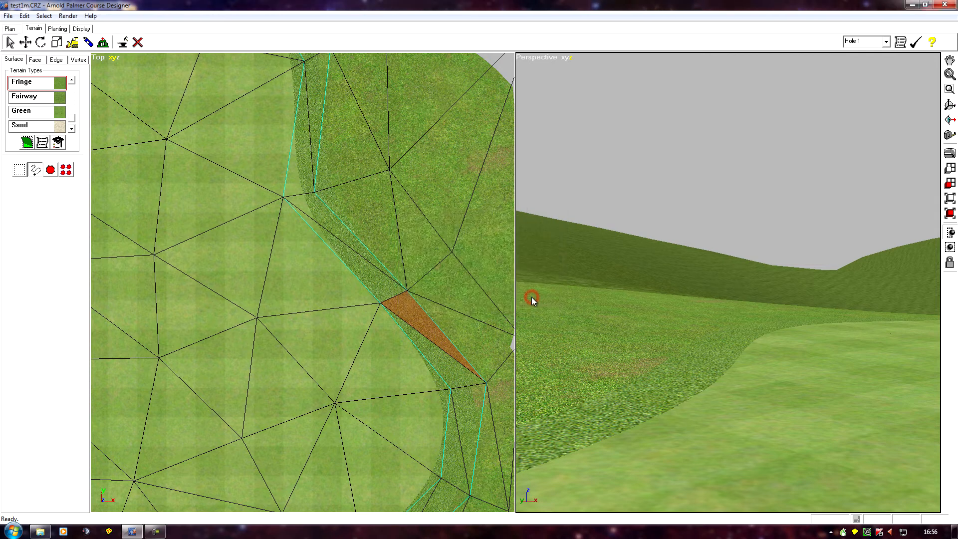
- Select the cloned fringe terrain, open its texture properties, set the display name to Fringe2green and save
left_click(73, 115)
left_click_drag(73, 115, 74, 131)
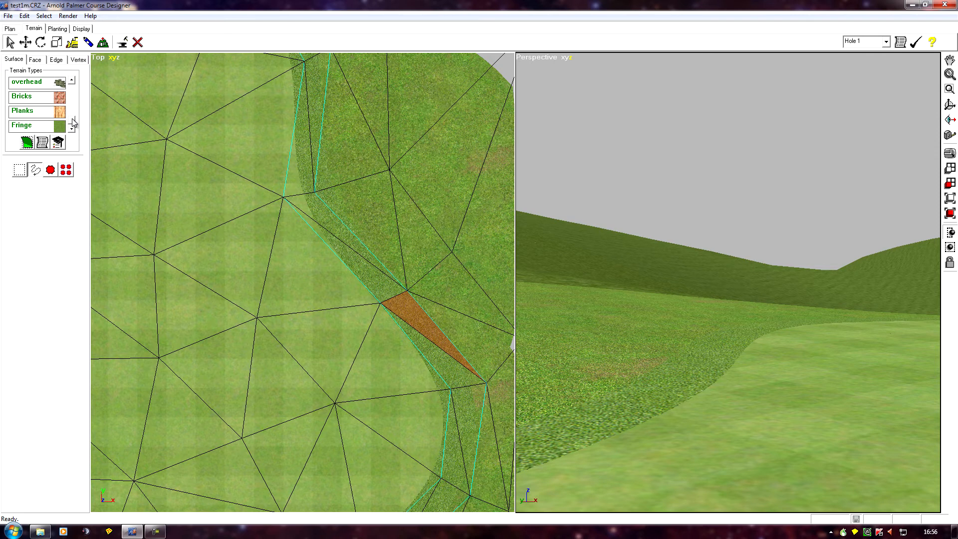
left_click(30, 128)
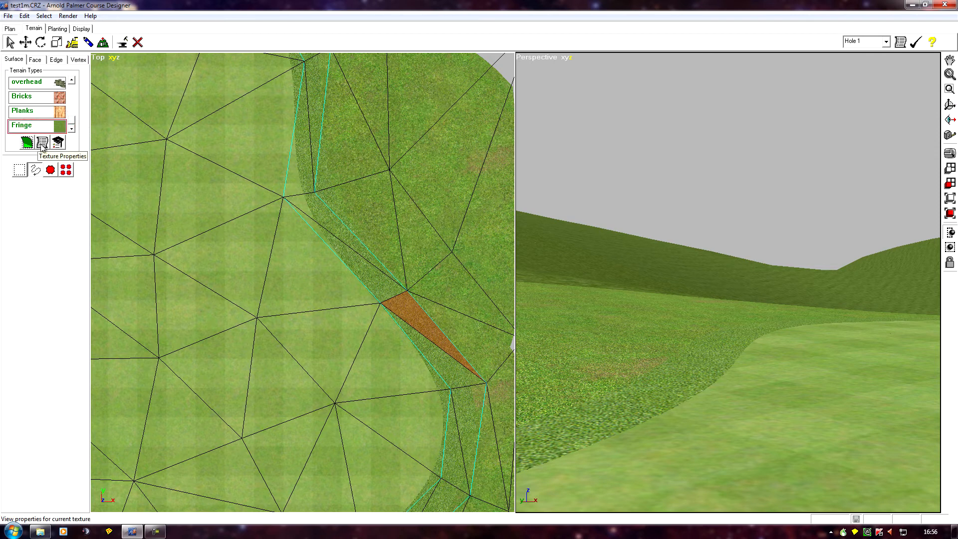
left_click(42, 144)
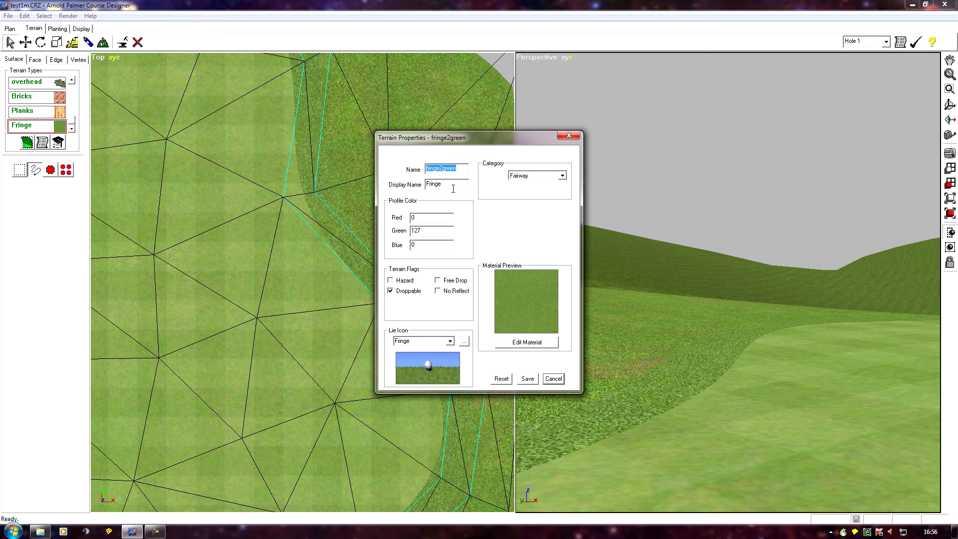
left_click(452, 184)
left_click(527, 379)
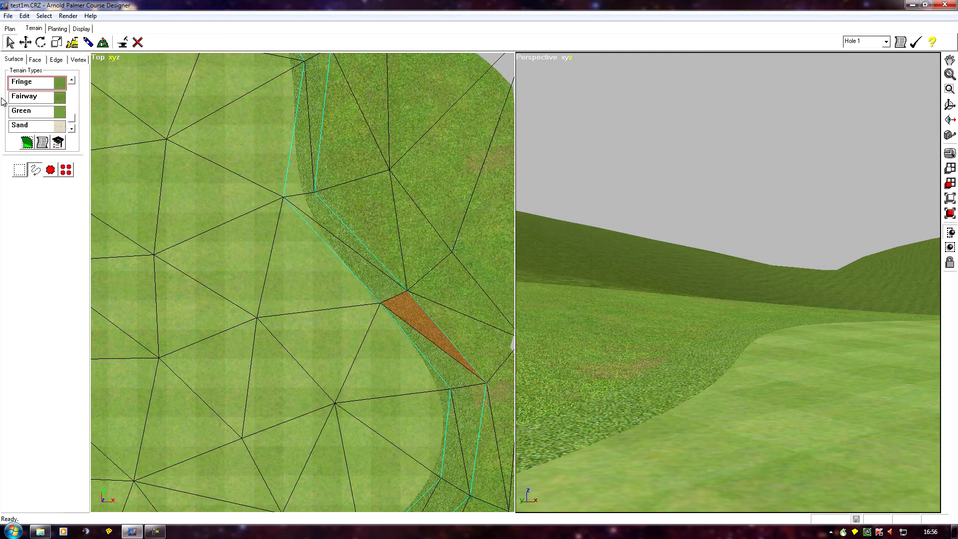
- Open the fringe2green material for editing and change its material type to Seam Blend
left_click_drag(71, 117, 69, 136)
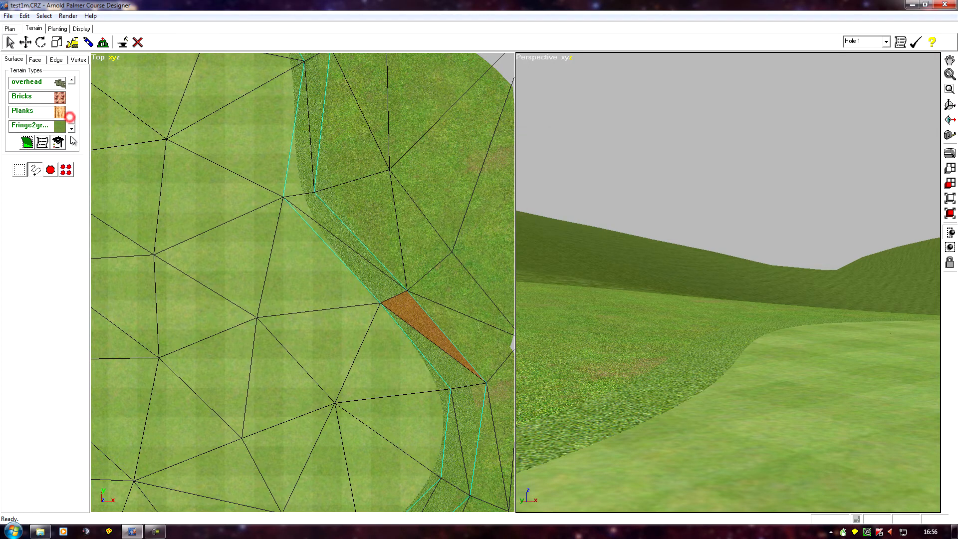
left_click(38, 129)
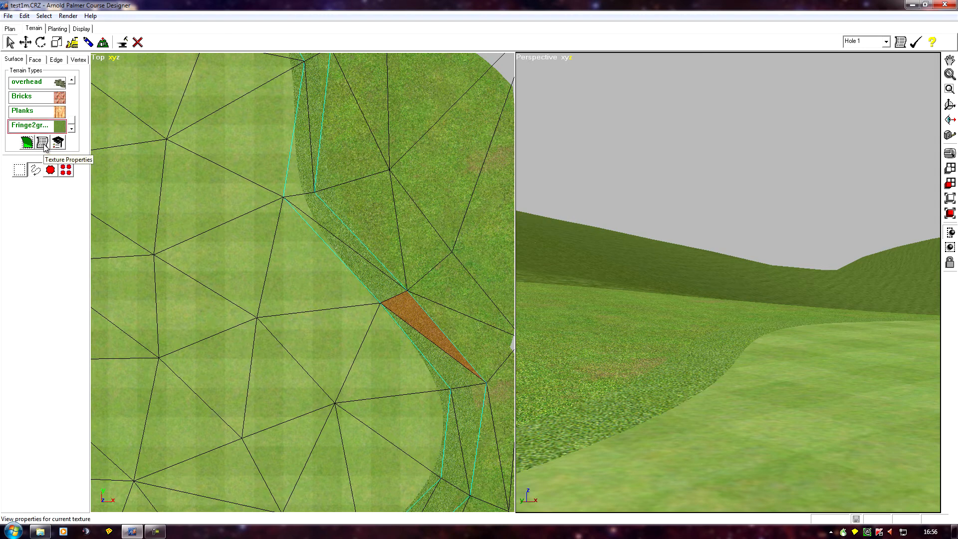
left_click(42, 143)
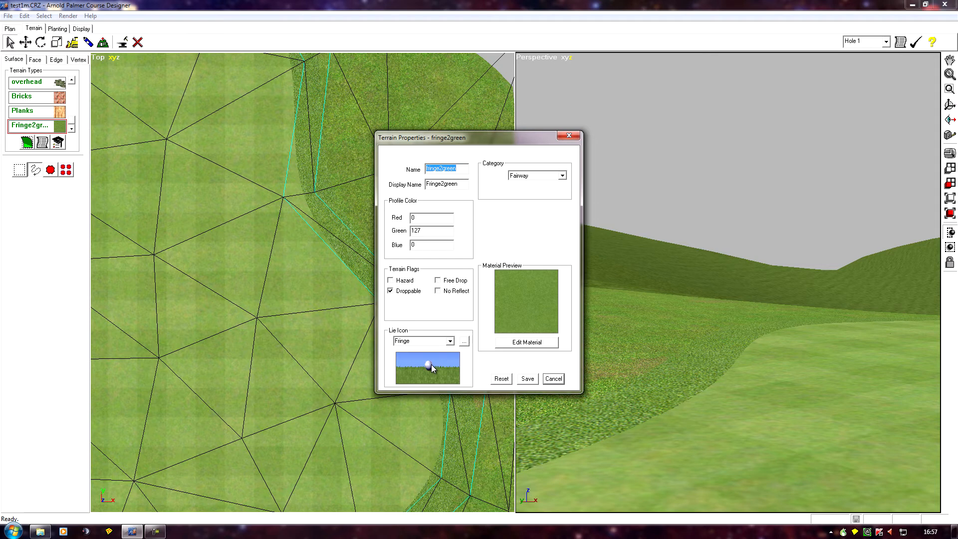
left_click(541, 344)
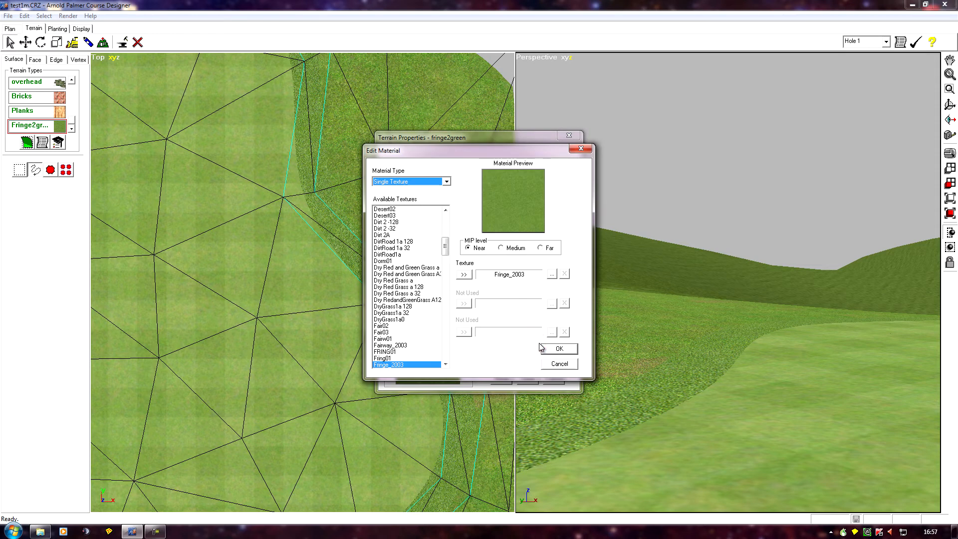
left_click(449, 183)
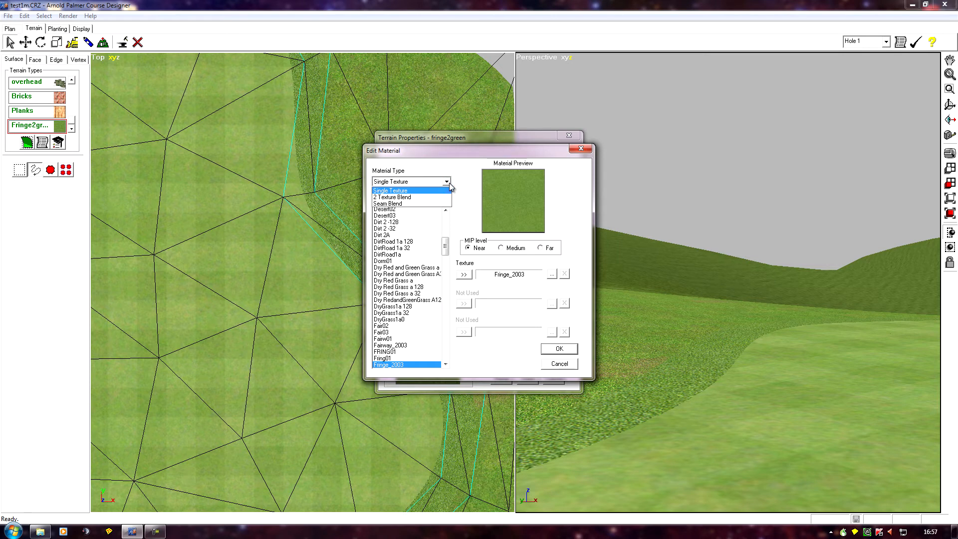
left_click(399, 204)
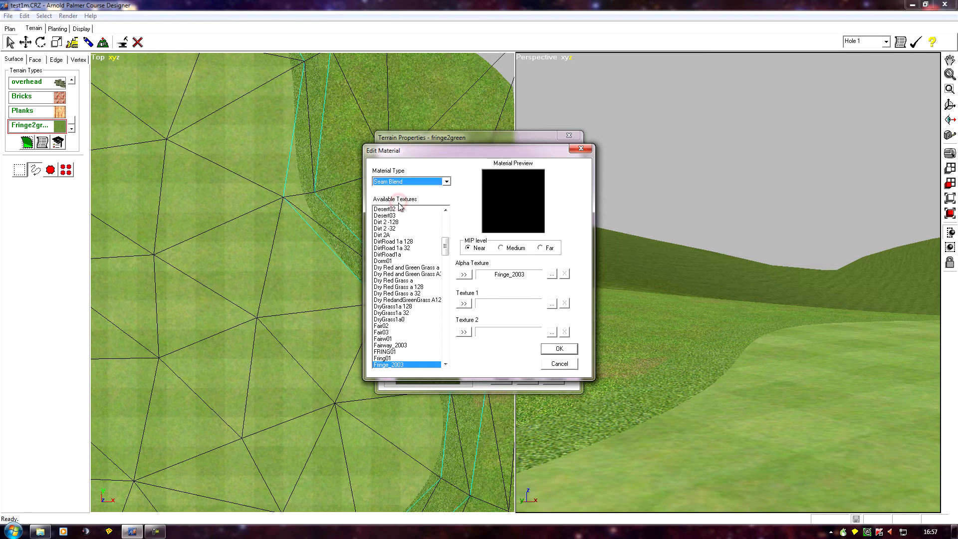
- Assign the Fringe_2003 texture as Texture 1 of the seam blend material
left_click(462, 185)
left_click_drag(447, 240, 447, 258)
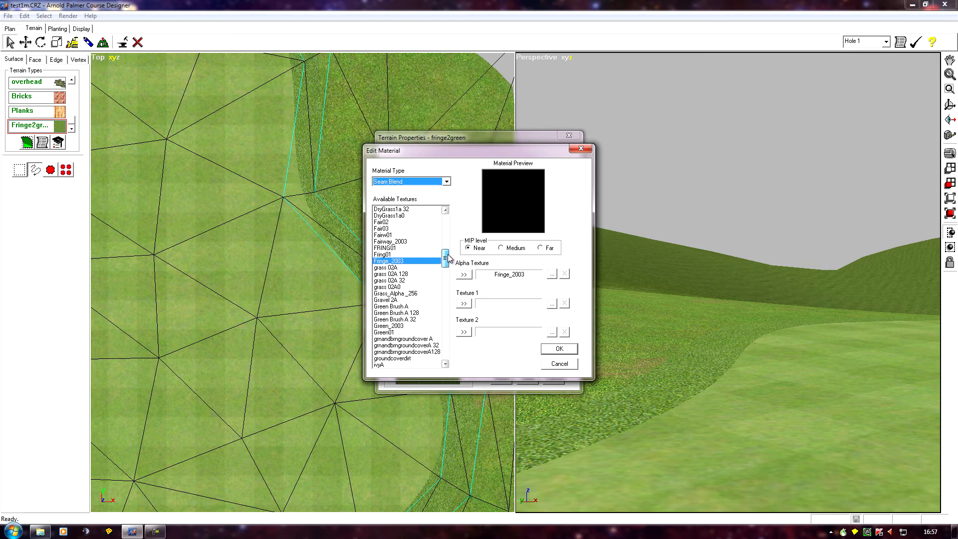
left_click(464, 303)
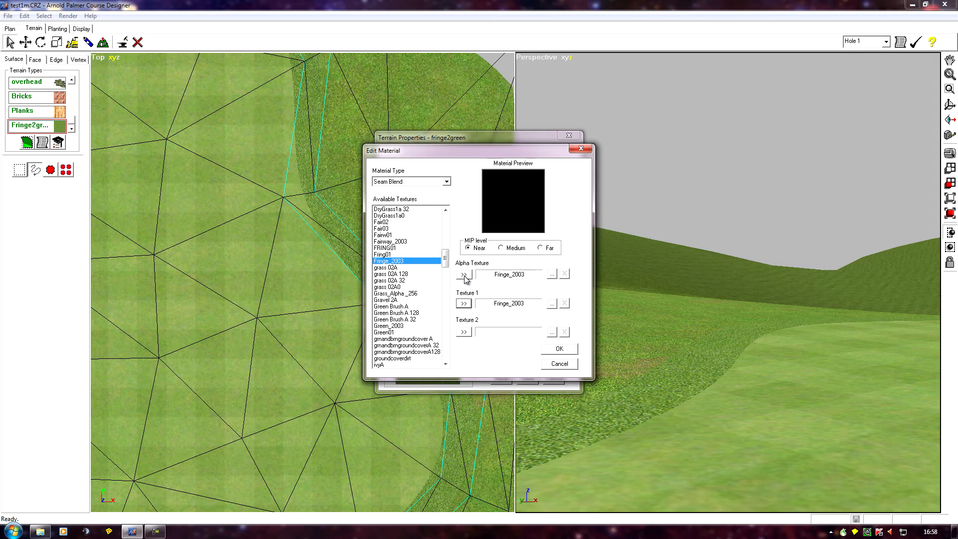
- Set the alpha texture to Grass_Alpha_256, then confirm the material and save the terrain properties
mouse_move(444, 253)
left_mouse_down()
mouse_move(449, 235)
mouse_move(449, 258)
left_mouse_up()
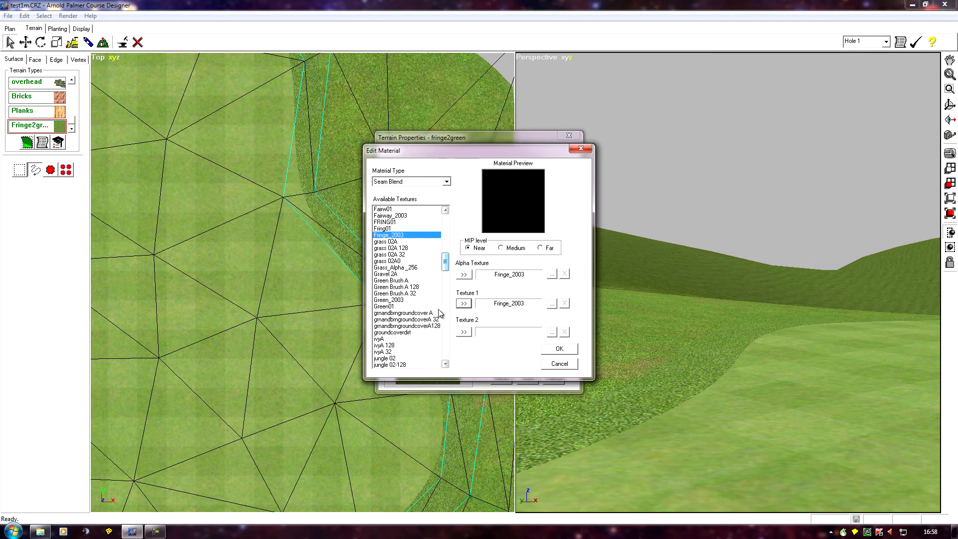
left_click(399, 268)
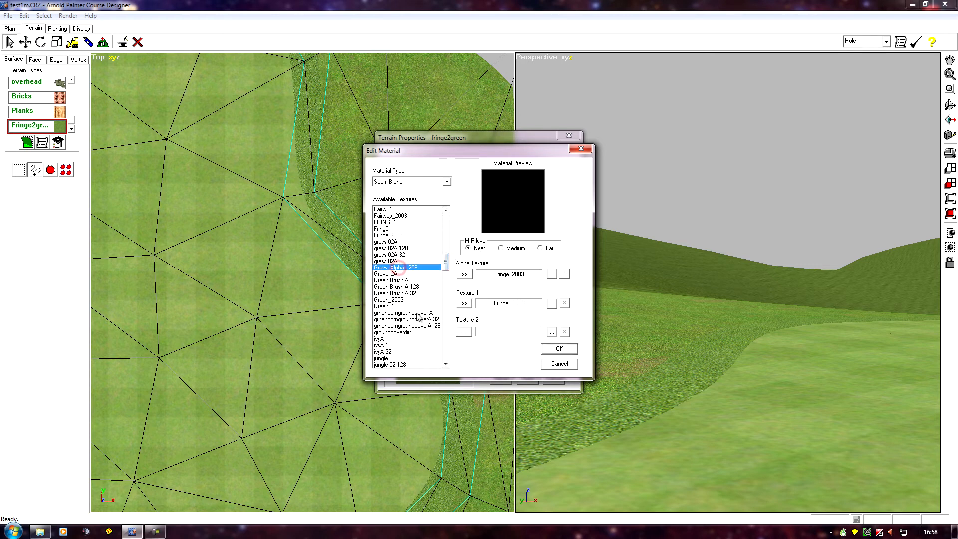
left_click(463, 274)
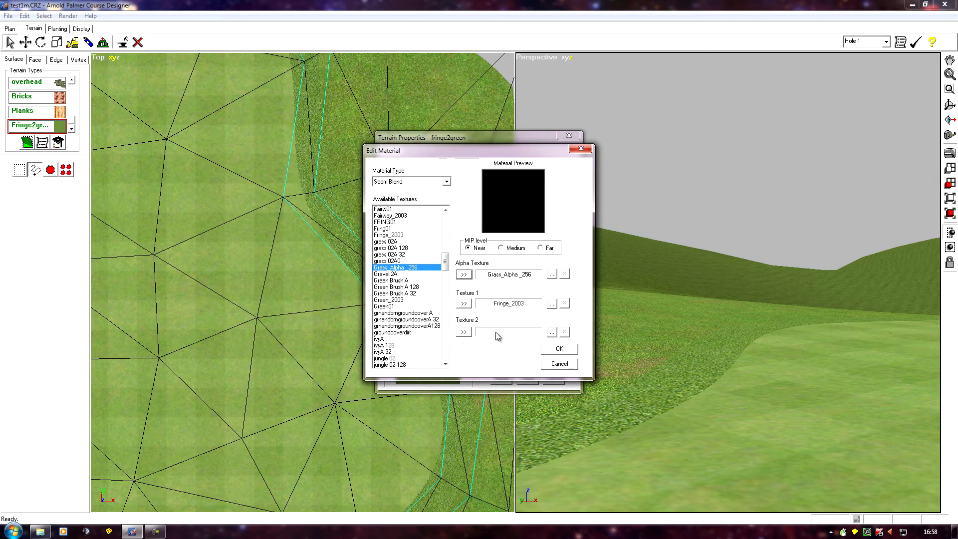
left_click(558, 348)
left_click(526, 379)
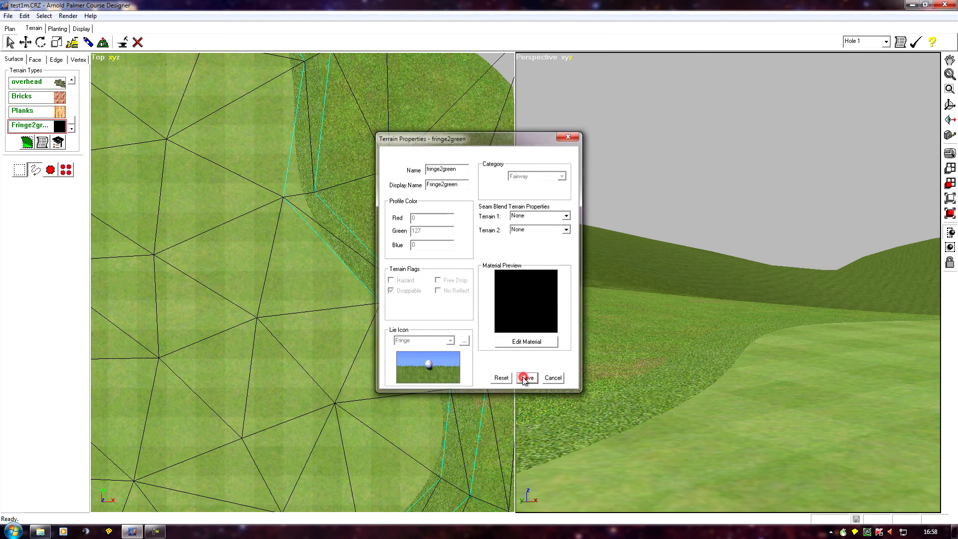
- Inspect the Green terrain type's properties and material, then close them without changes
left_click(339, 321)
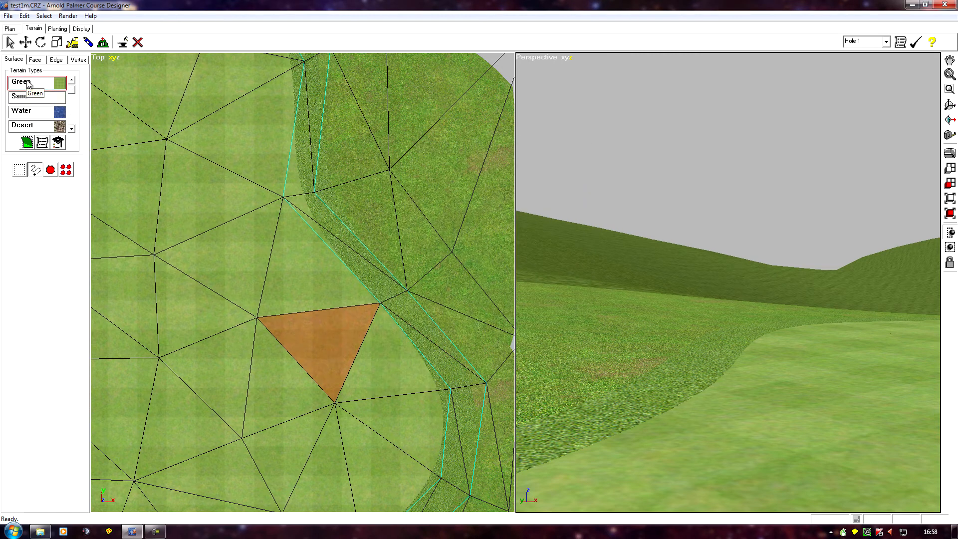
left_click(42, 143)
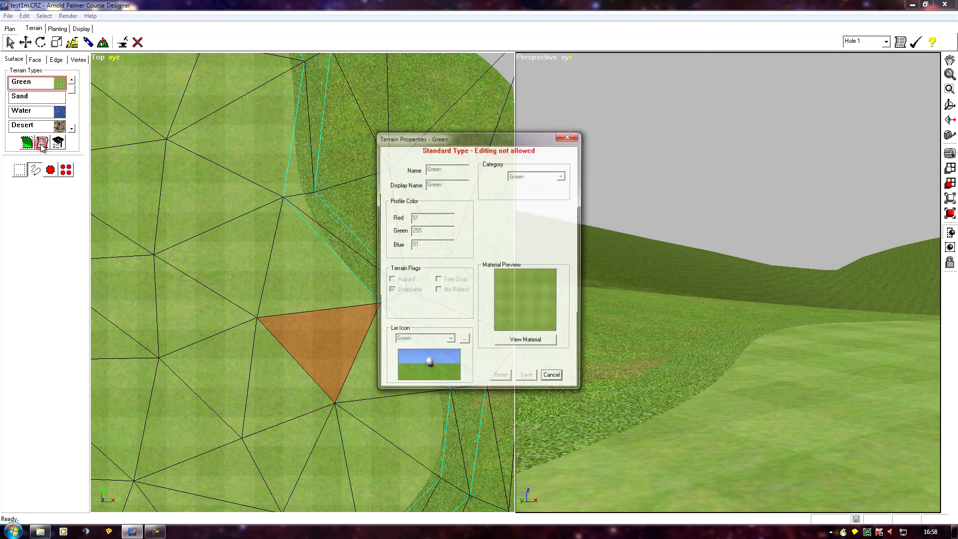
left_click(526, 342)
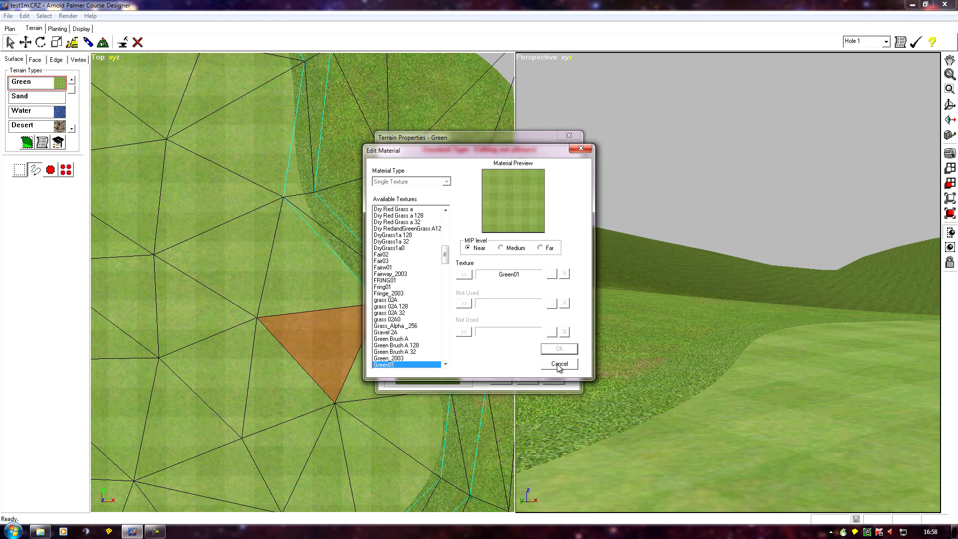
left_click(558, 364)
left_click(553, 377)
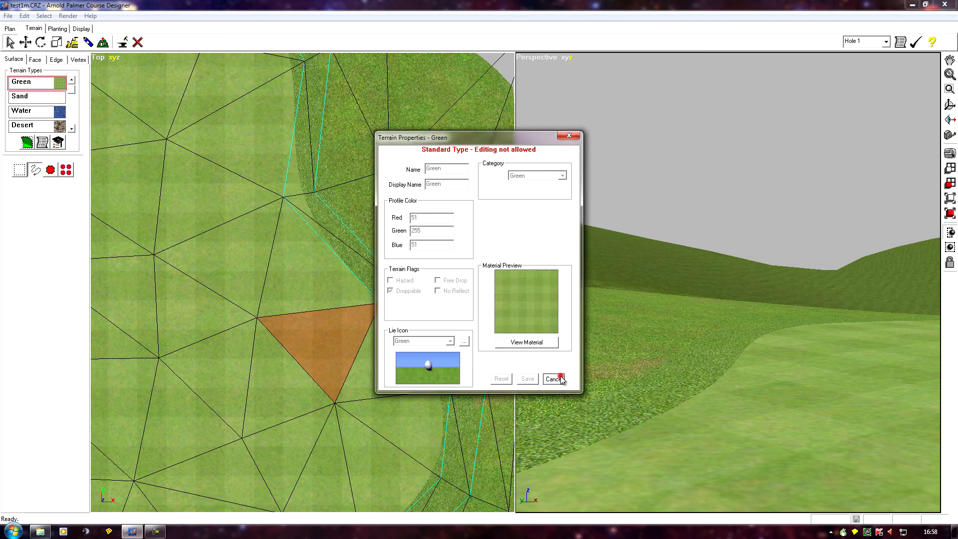
- Reopen the fringe2green material, assign Green01 as Texture 2, and confirm the material
scroll(26, 131, "down", 6)
left_click(27, 131)
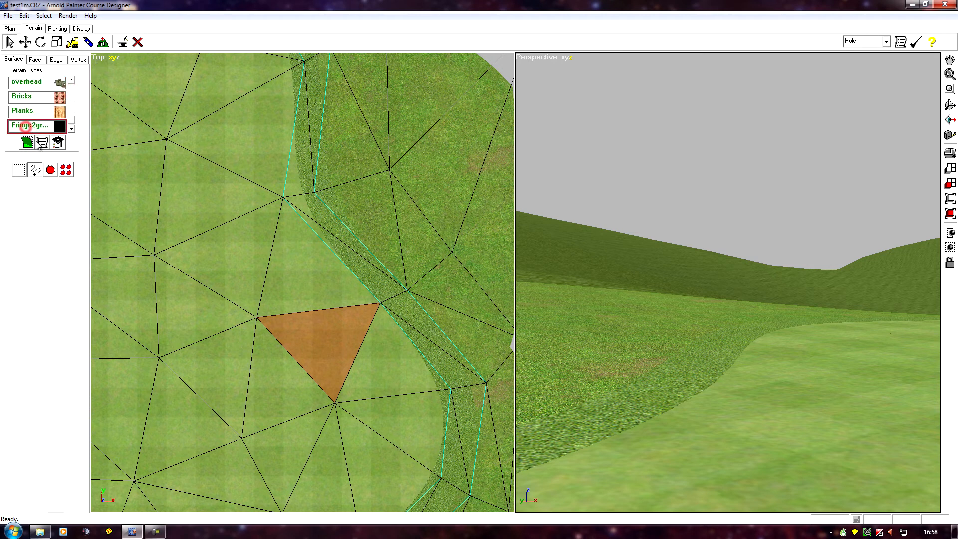
left_click(42, 143)
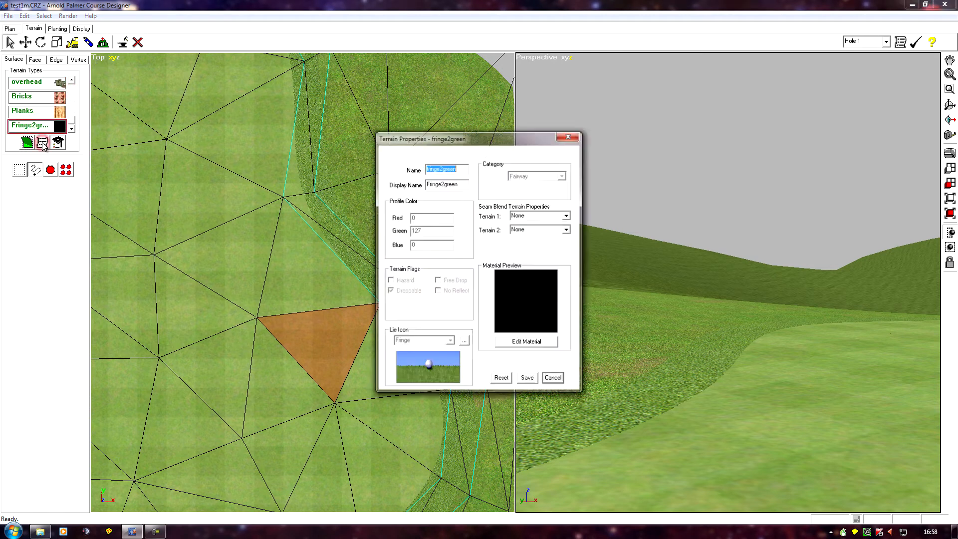
left_click(523, 342)
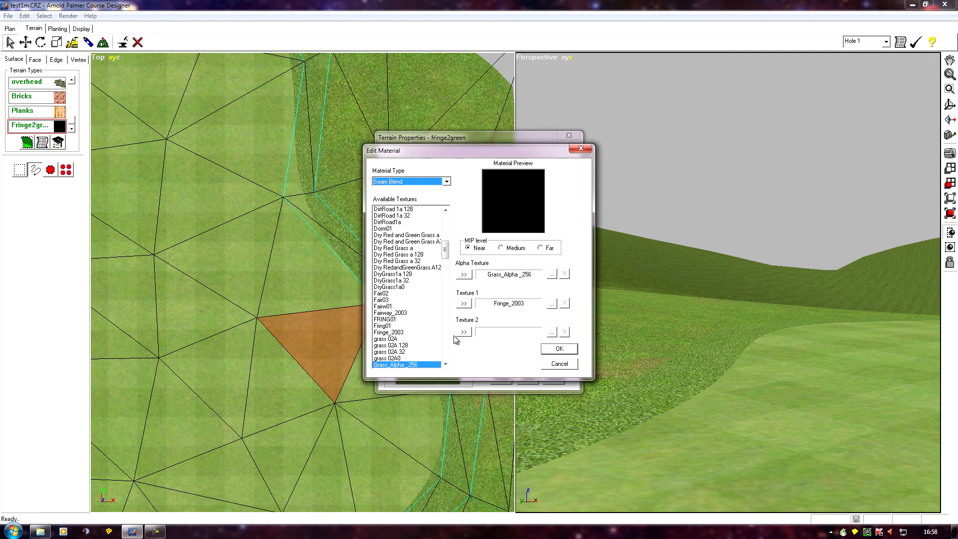
scroll(447, 251, "down", 6)
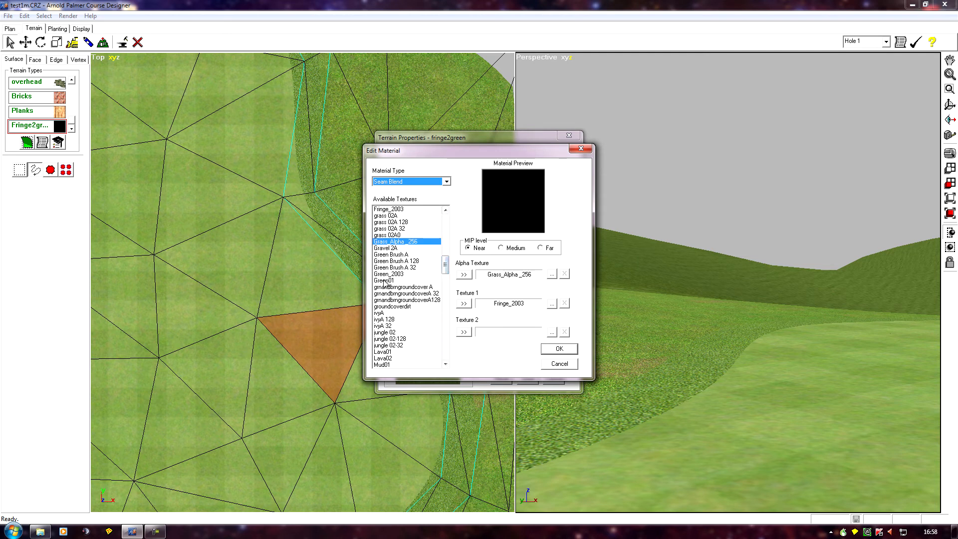
left_click(383, 280)
left_click(463, 332)
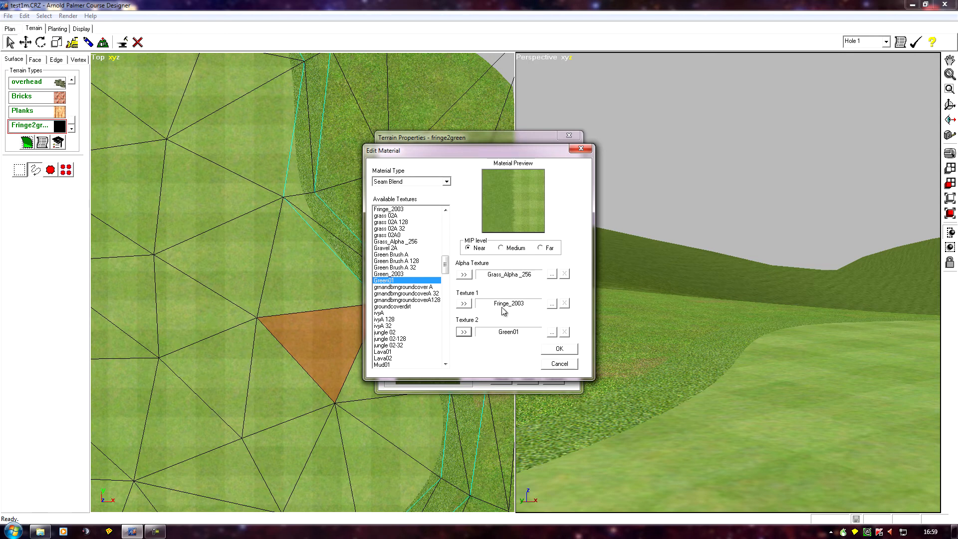
left_click(501, 248)
left_click(543, 249)
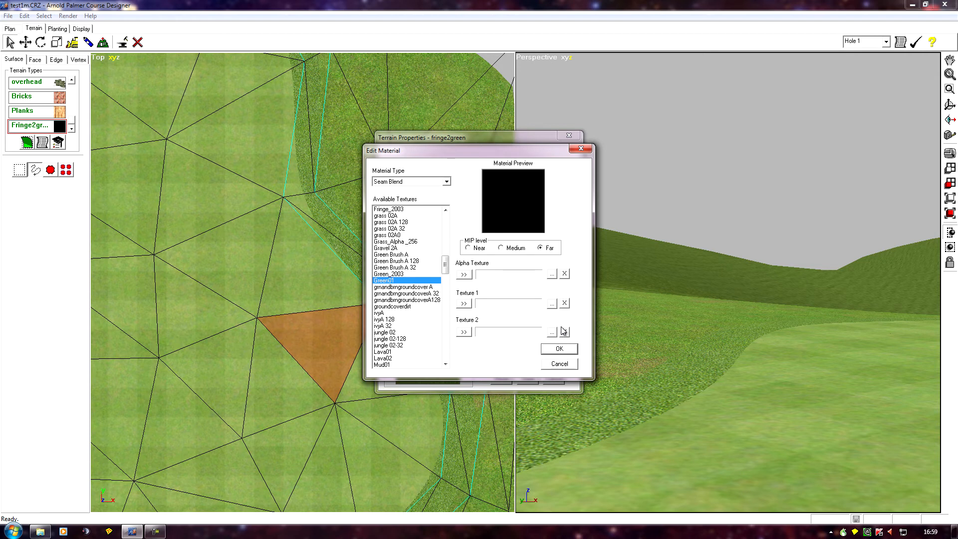
left_click(468, 247)
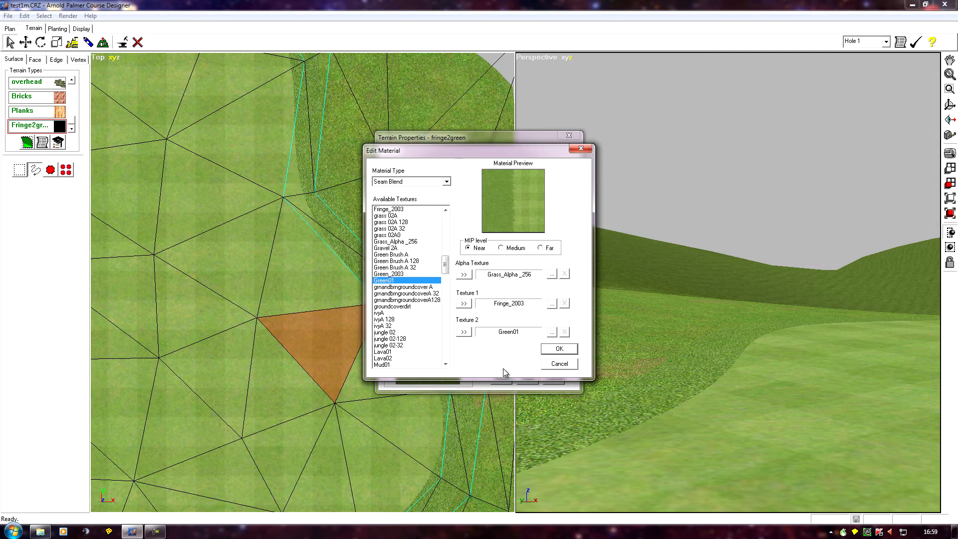
left_click(565, 346)
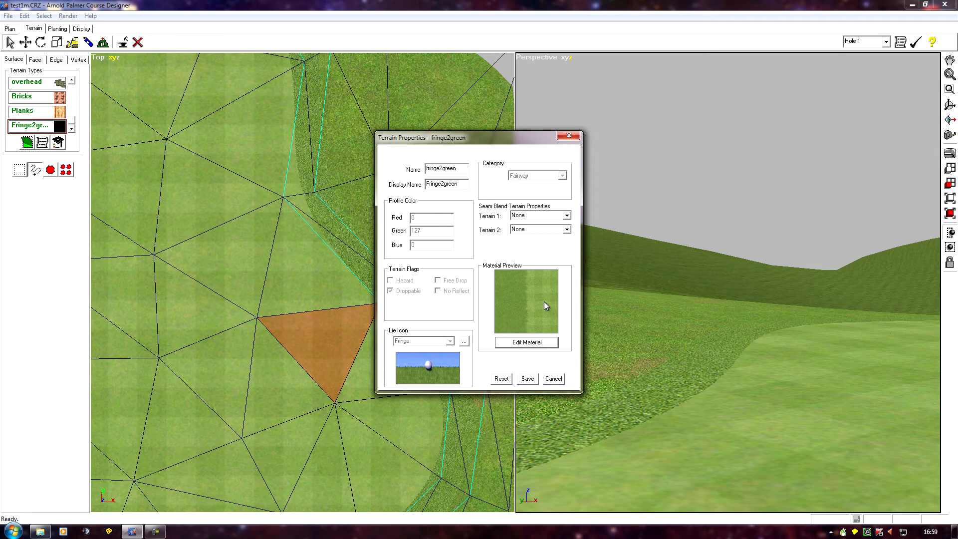
- Set the seam blend Terrain 1 of fringe2green to Fringe (2003)
left_click(567, 215)
left_click_drag(569, 238, 569, 231)
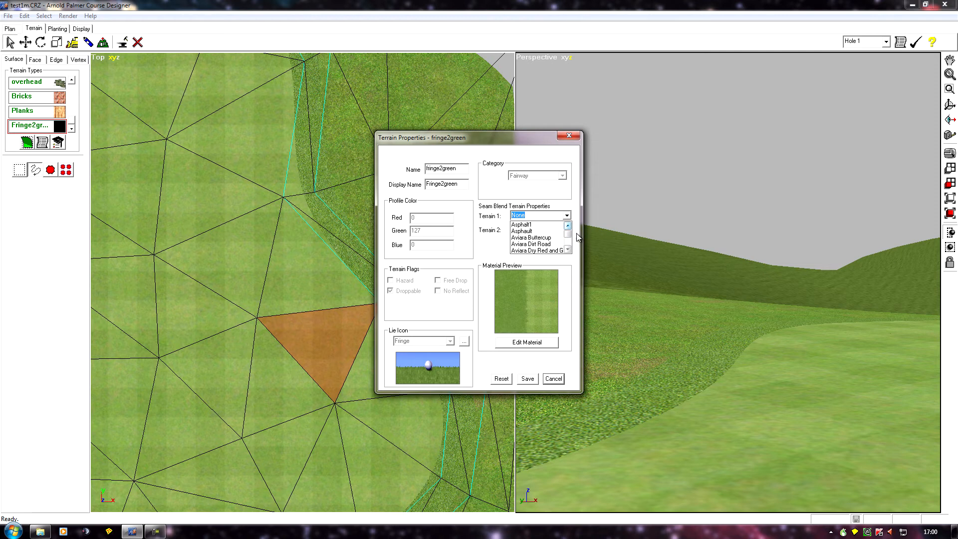
left_click_drag(570, 237, 569, 249)
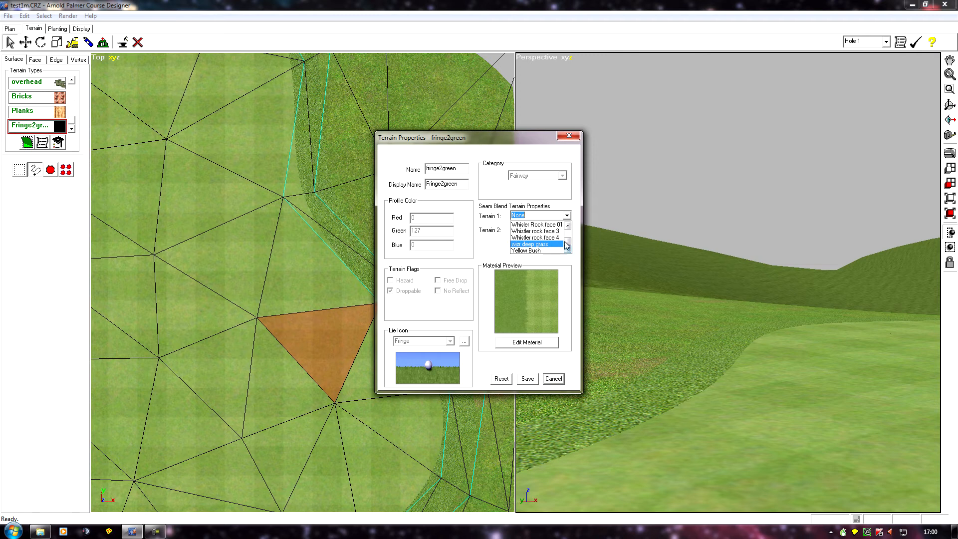
left_click_drag(570, 243, 569, 233)
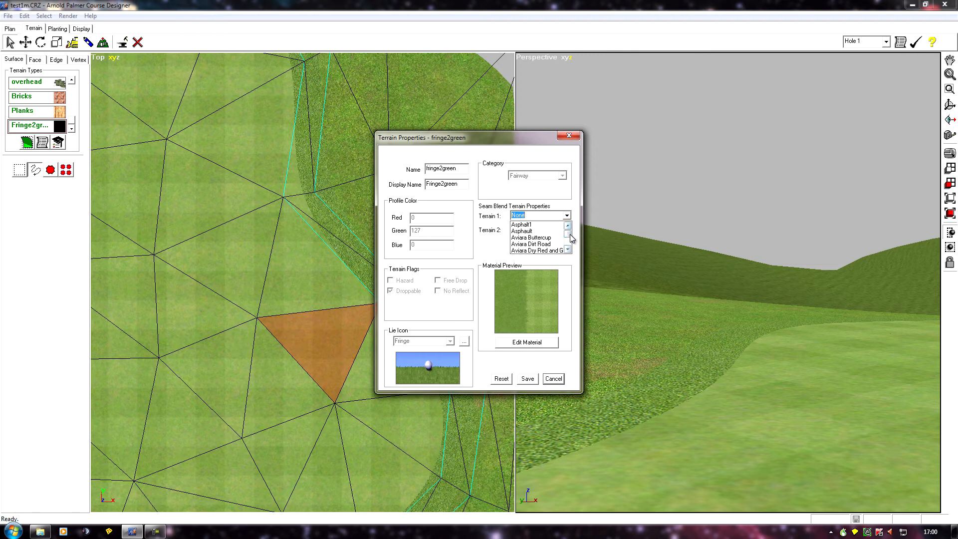
mouse_move(569, 235)
left_mouse_down()
mouse_move(569, 243)
mouse_move(567, 229)
left_mouse_up()
left_click(567, 226)
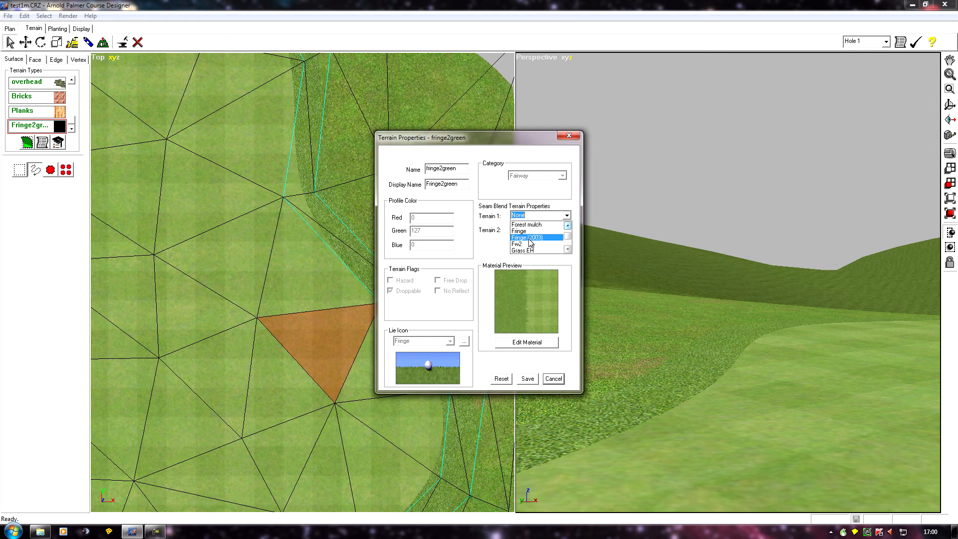
left_click(529, 238)
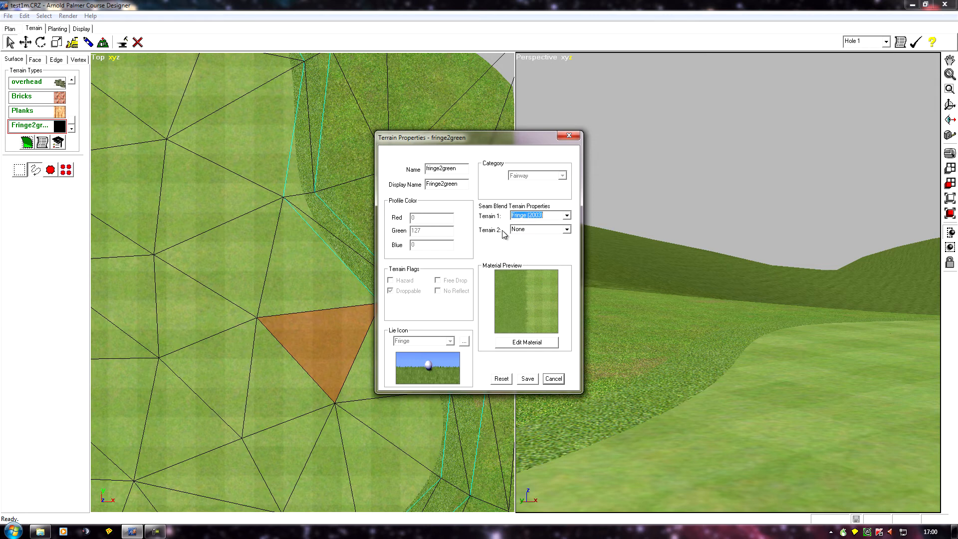
- Save the fringe2green terrain properties with seam blend Terrain 2 left as None
left_click(568, 230)
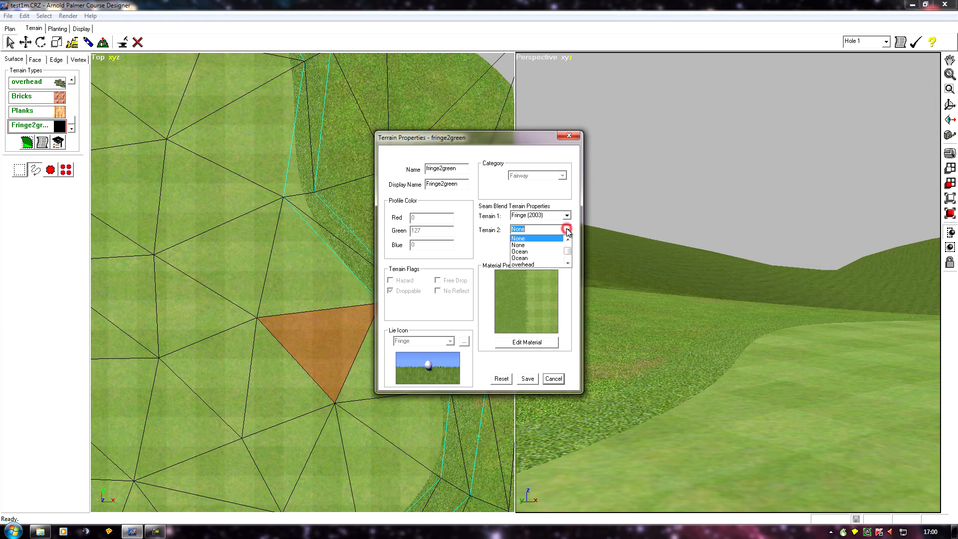
left_click(567, 231)
left_click(528, 378)
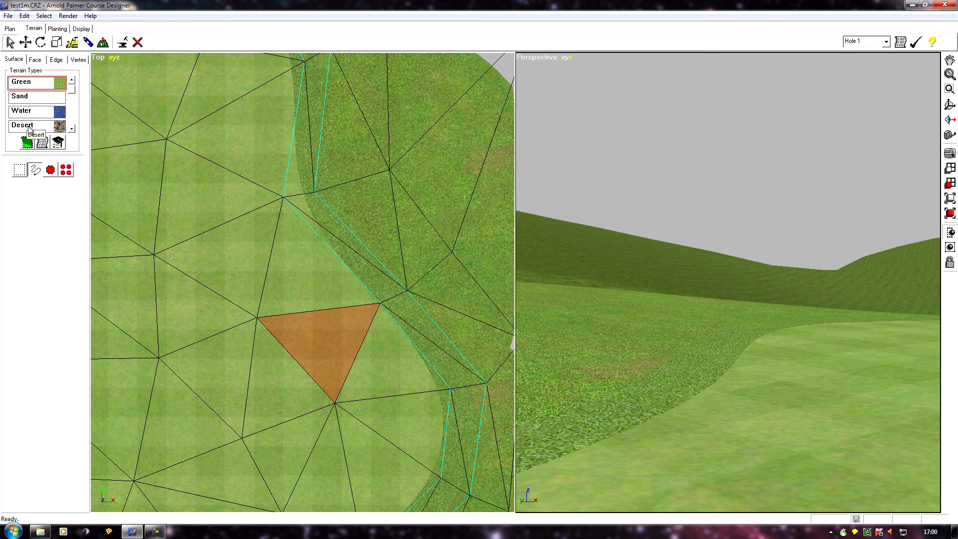
- Scroll through the terrain types list and click faces in the top view to review available types
scroll(66, 105, "down", 6)
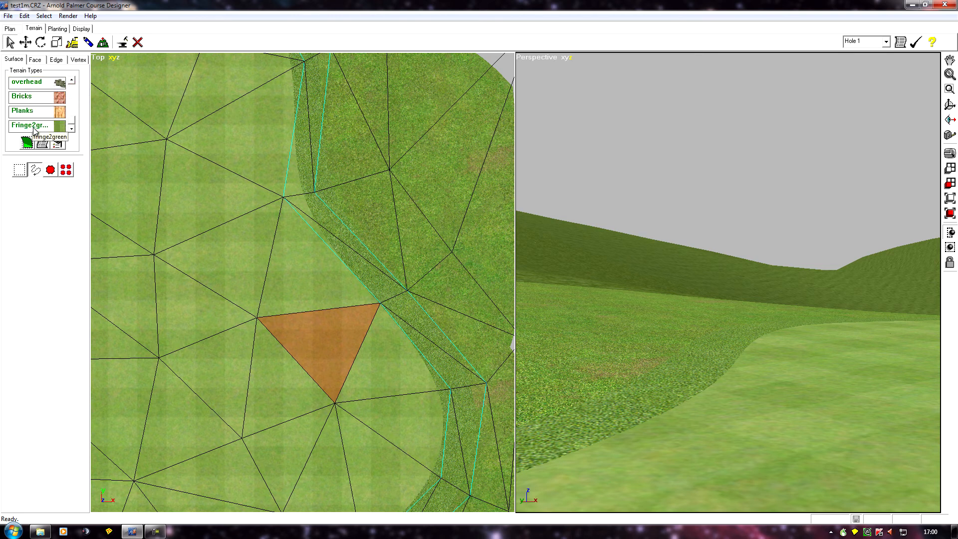
scroll(70, 120, "up", 8)
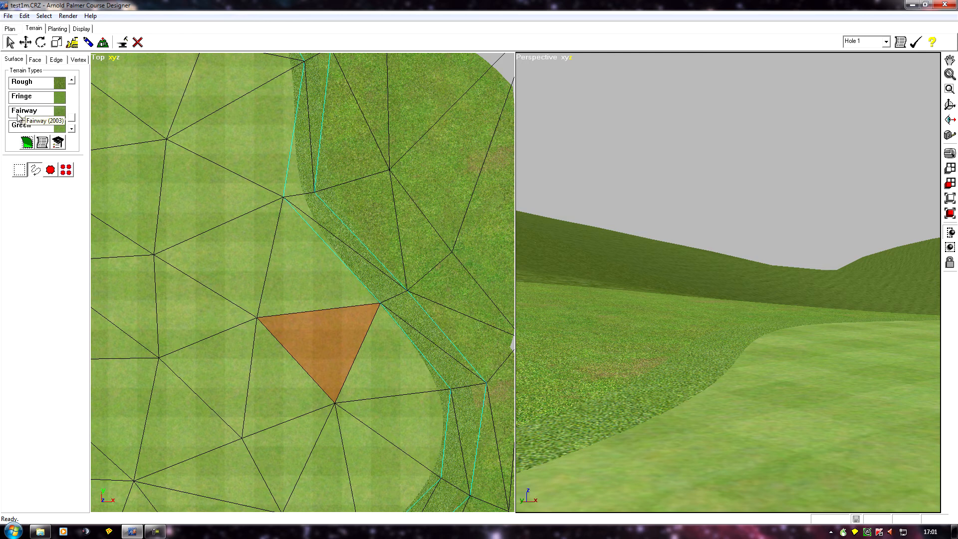
left_click_drag(72, 118, 121, 171)
left_click(322, 332)
mouse_move(71, 118)
left_mouse_down()
mouse_move(76, 75)
mouse_move(78, 126)
left_mouse_up()
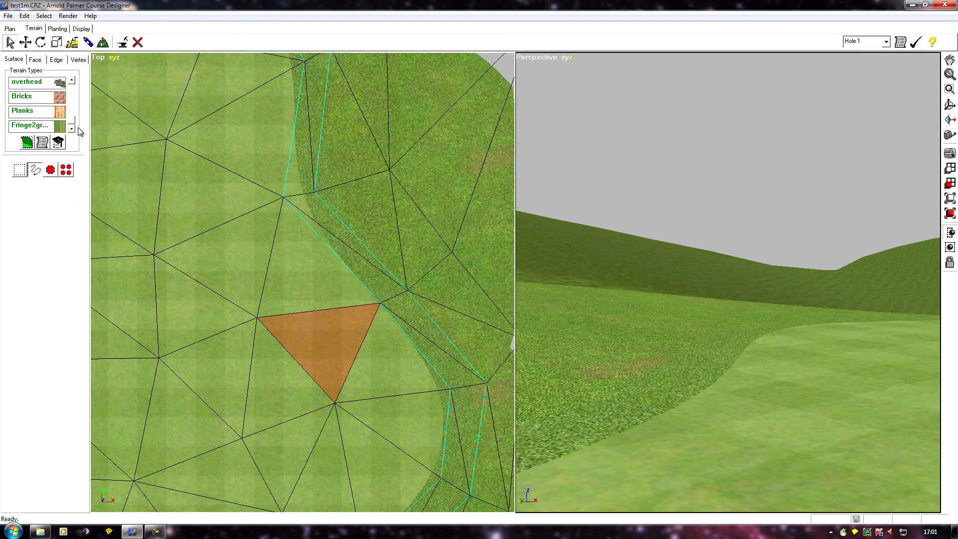
left_click(235, 259)
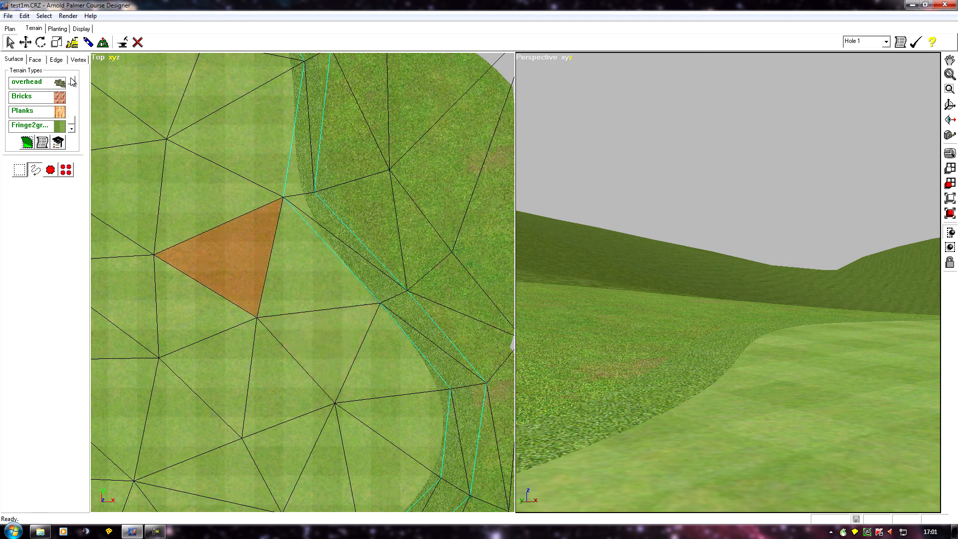
left_click_drag(73, 121, 79, 87)
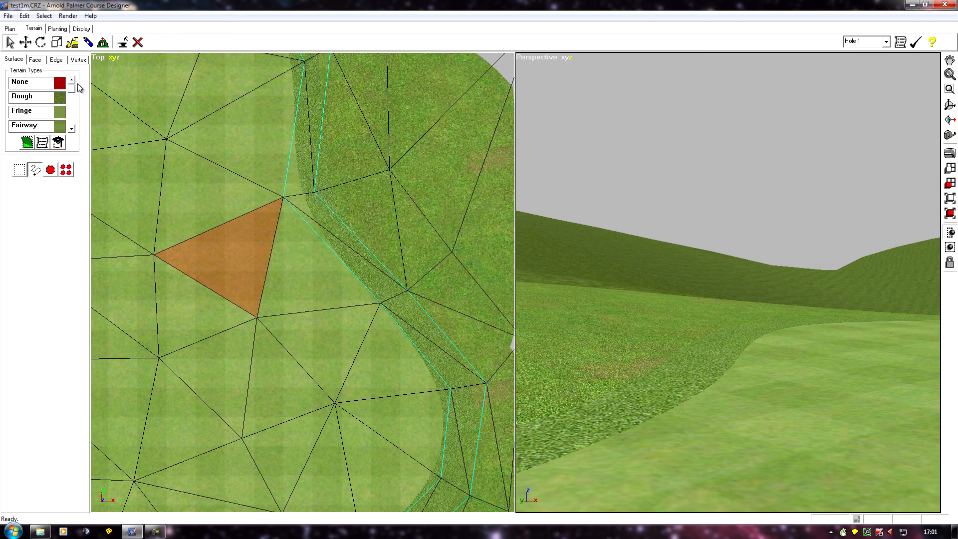
left_click(72, 128)
left_click(72, 128)
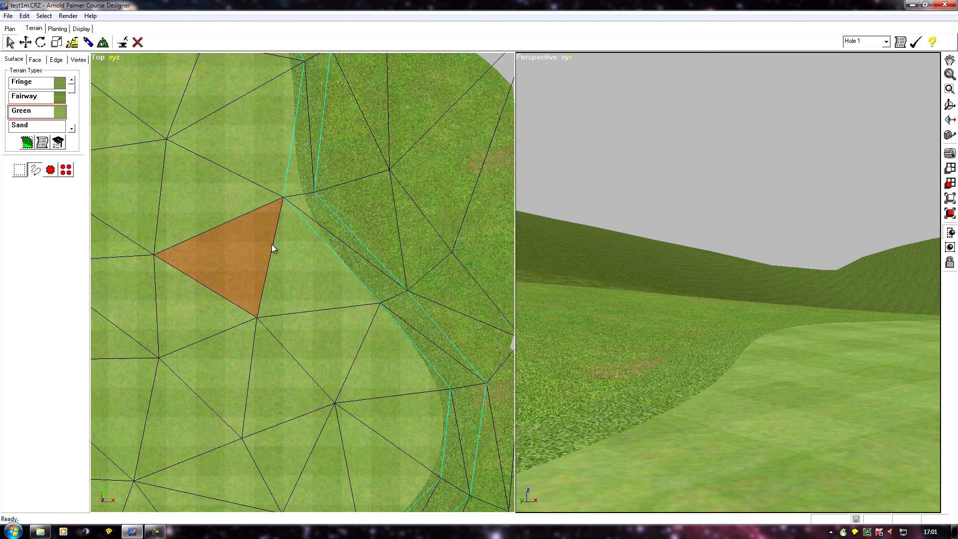
left_click_drag(72, 90, 73, 130)
- Open fringe2green's terrain properties, set seam blend Terrain 2 to Green, and save
left_click(32, 127)
left_click(42, 143)
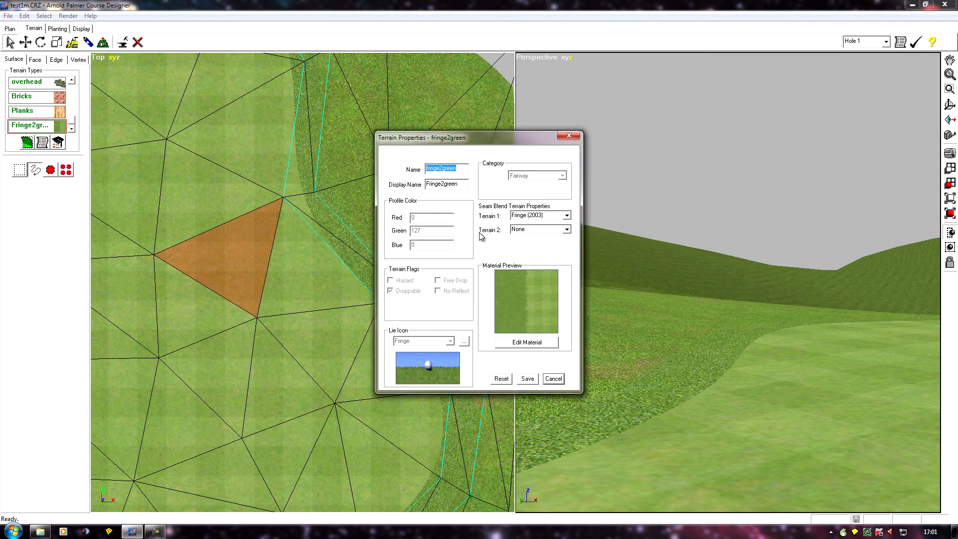
left_click(566, 229)
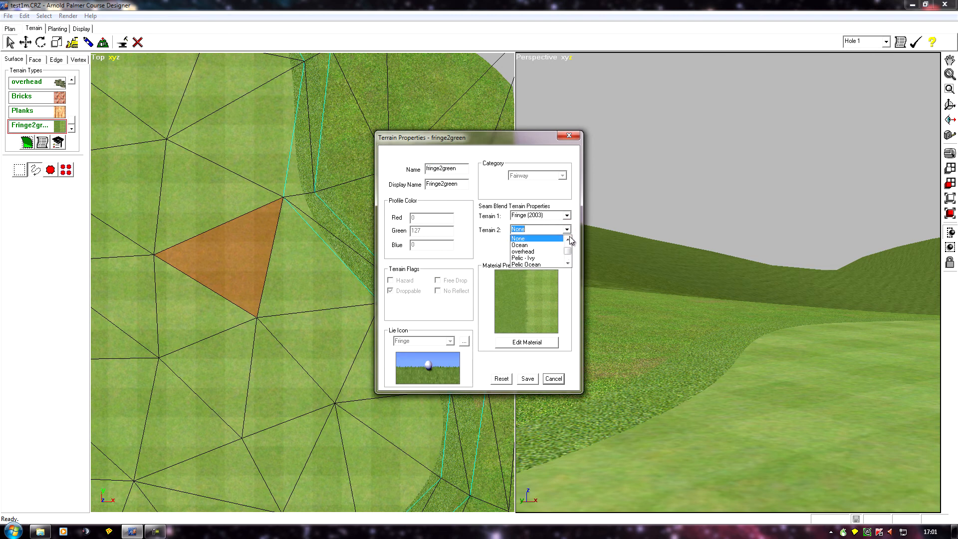
left_click(567, 239)
left_click(567, 239)
left_click(567, 240)
left_click(567, 239)
left_click(567, 239)
left_click(568, 239)
left_click(567, 239)
left_click(567, 239)
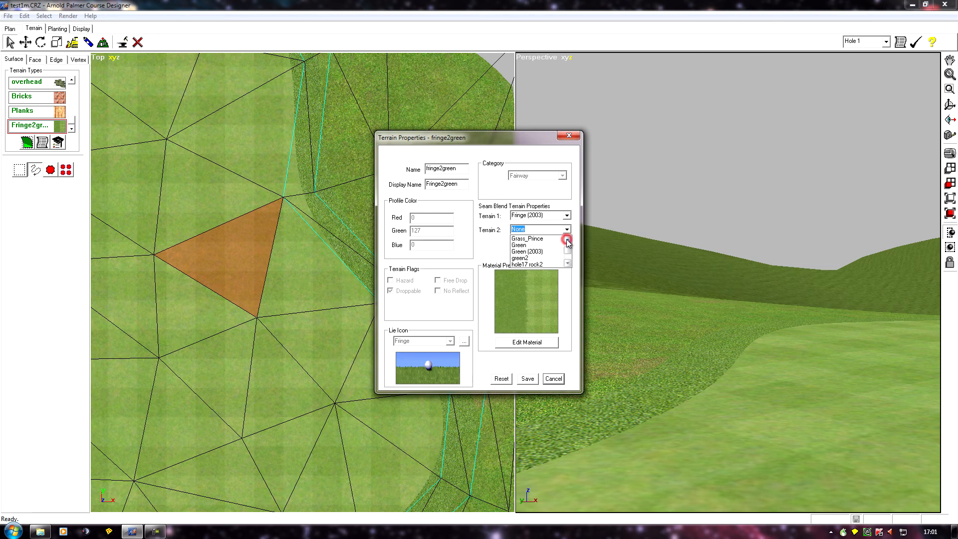
left_click(521, 245)
left_click(529, 379)
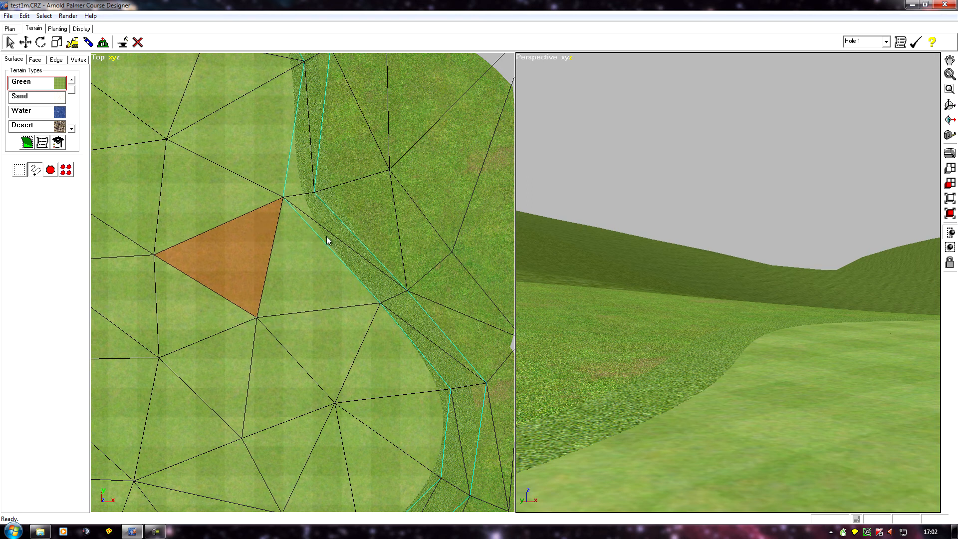
- Select the thin triangle along the green edge, then recheck fringe2green's Terrain 2 as Green and save
left_click(337, 327)
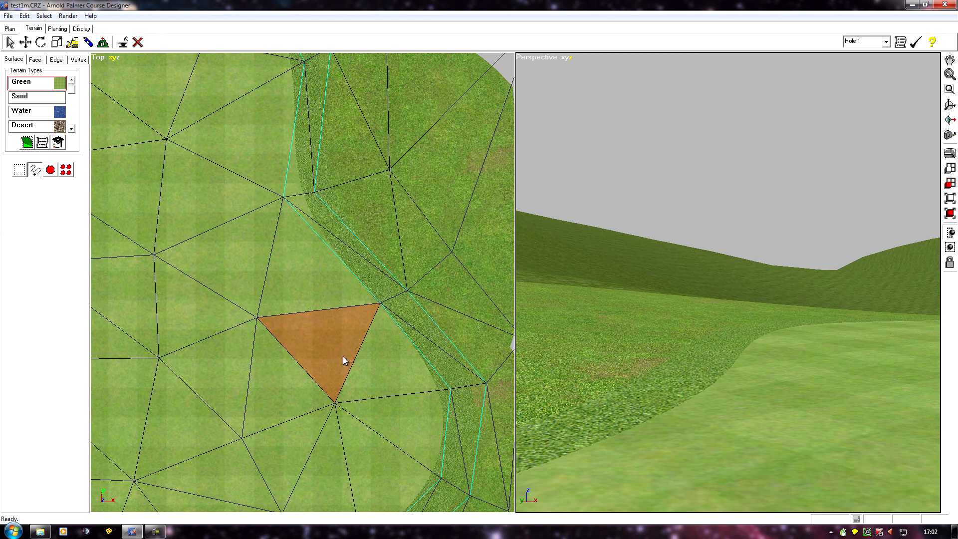
left_click(362, 278)
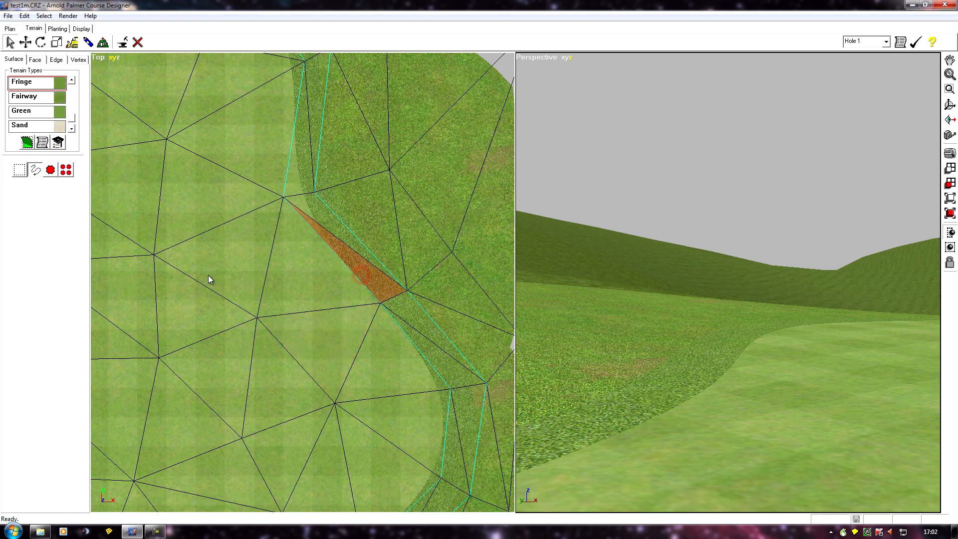
scroll(73, 120, "down", 3)
left_click(26, 126)
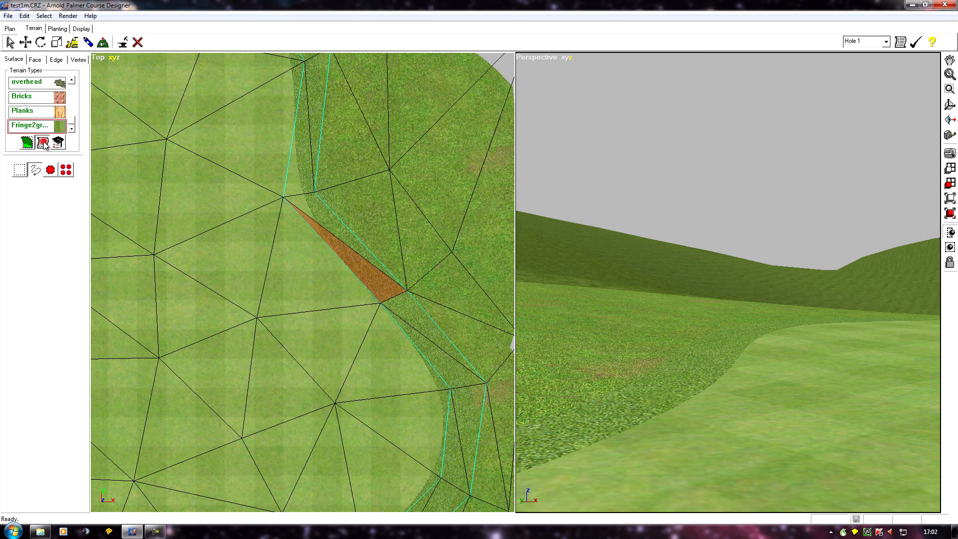
left_click(42, 143)
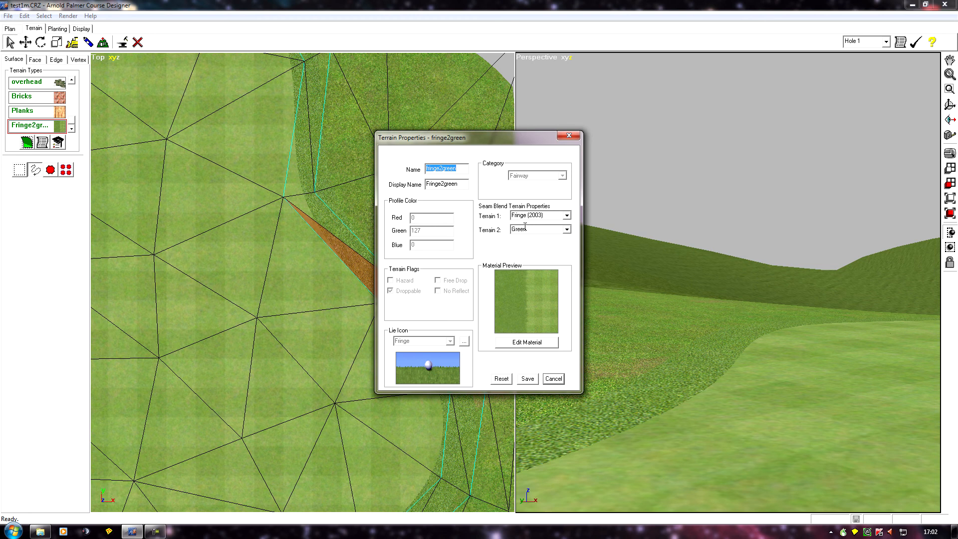
left_click(567, 229)
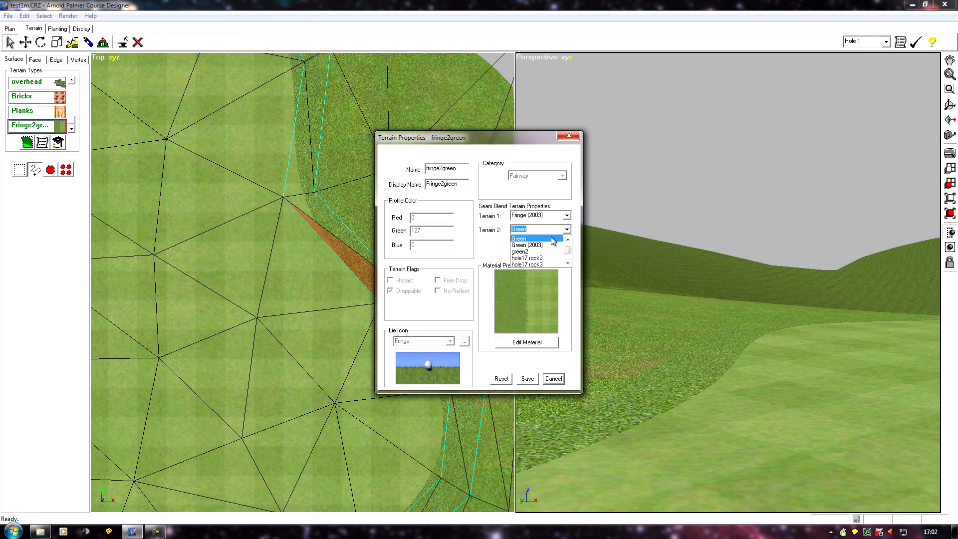
left_click(546, 230)
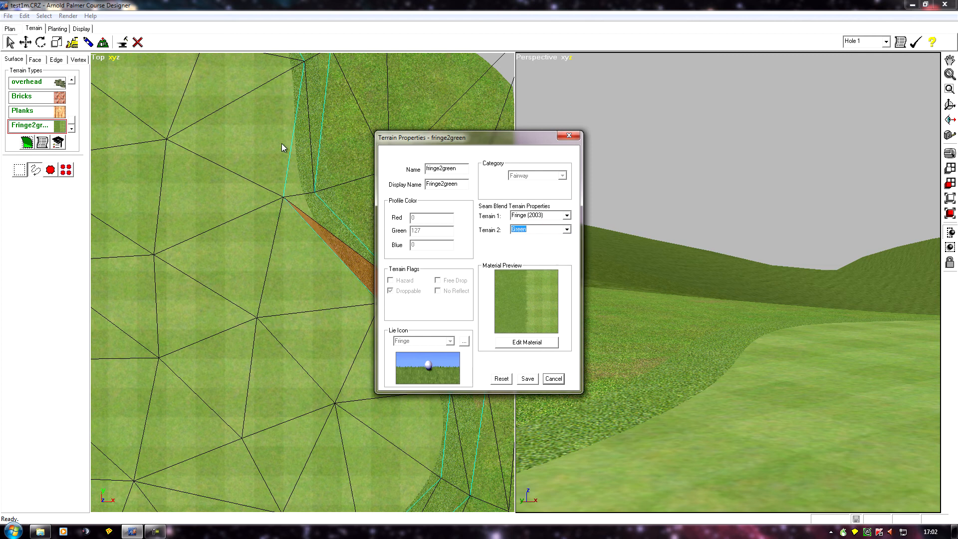
left_click(527, 379)
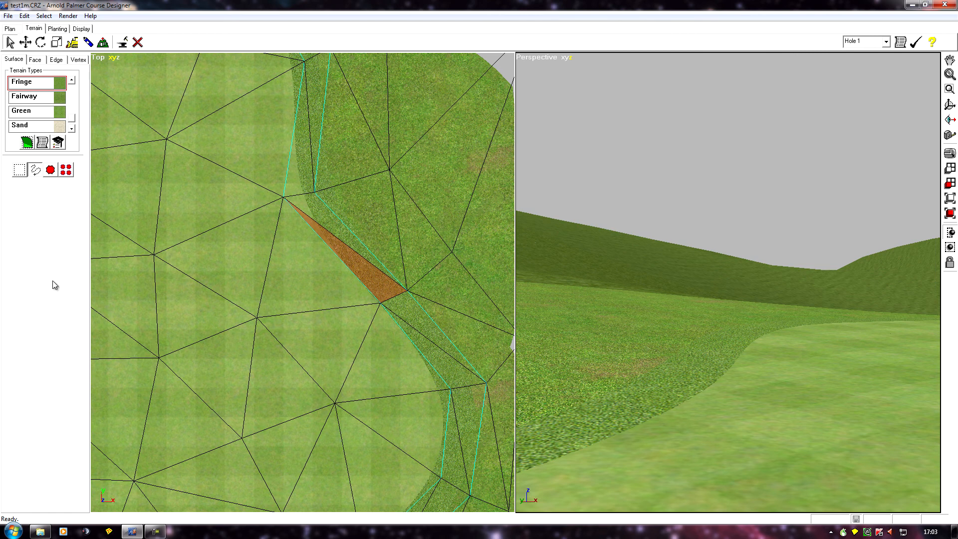
- Select all surfaces of the green with the region selection tool
left_click_drag(72, 118, 74, 133)
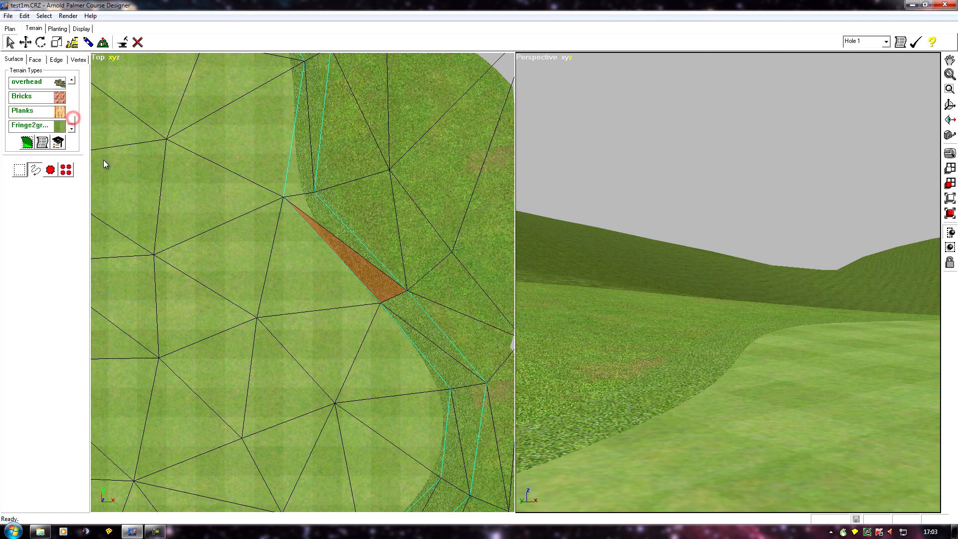
middle_click_drag(181, 241, 263, 211)
scroll(263, 211, "down", 3)
middle_click_drag(181, 226, 270, 307)
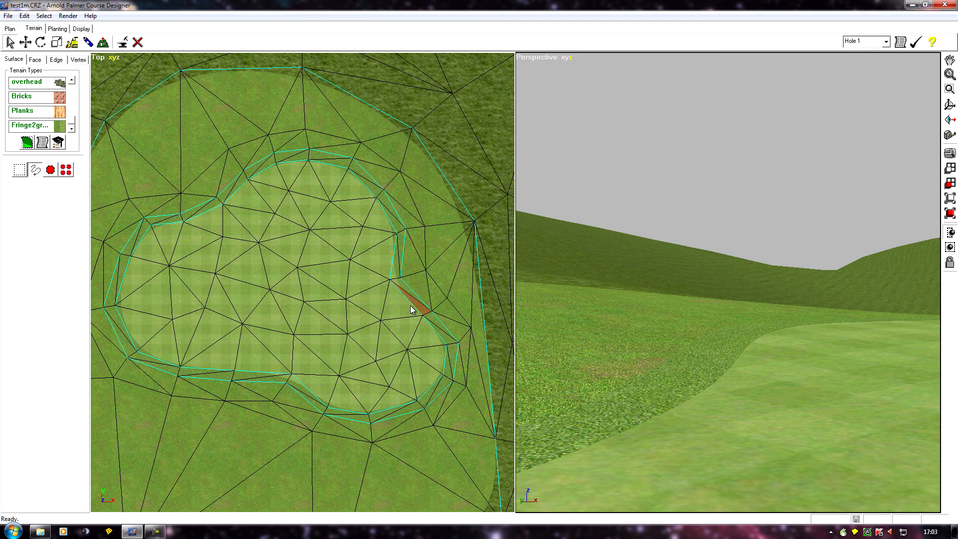
left_click(51, 169)
left_click(377, 239)
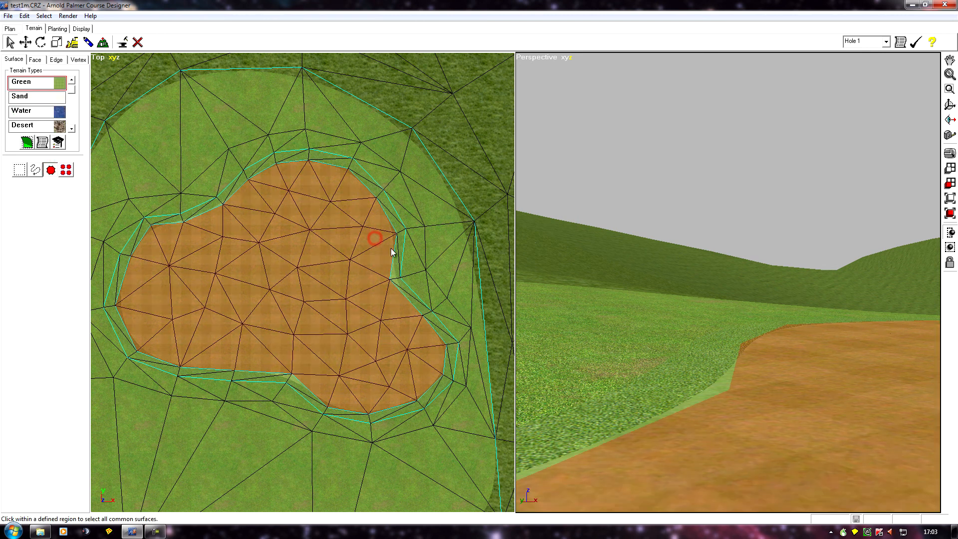
middle_click_drag(685, 297, 628, 301)
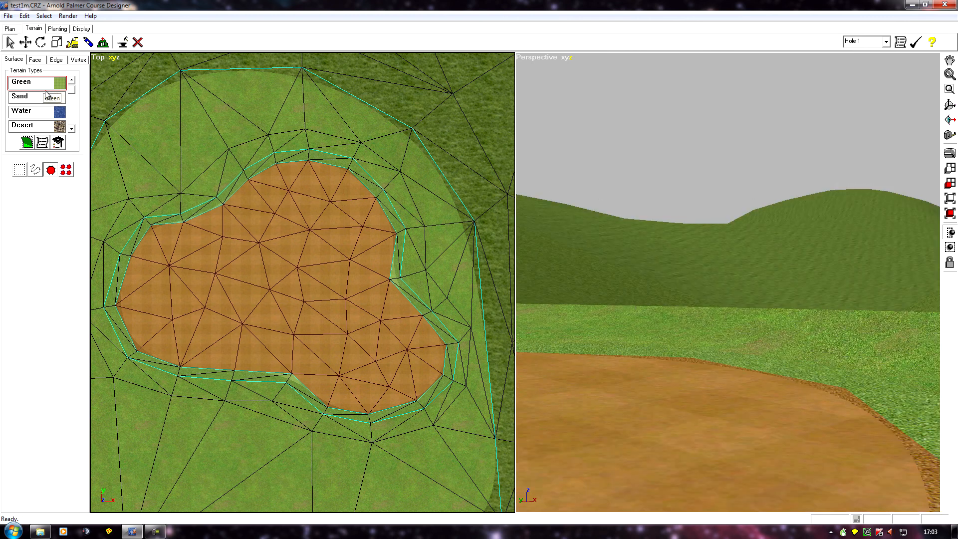
- Extrude the selected green surface
left_click(103, 42)
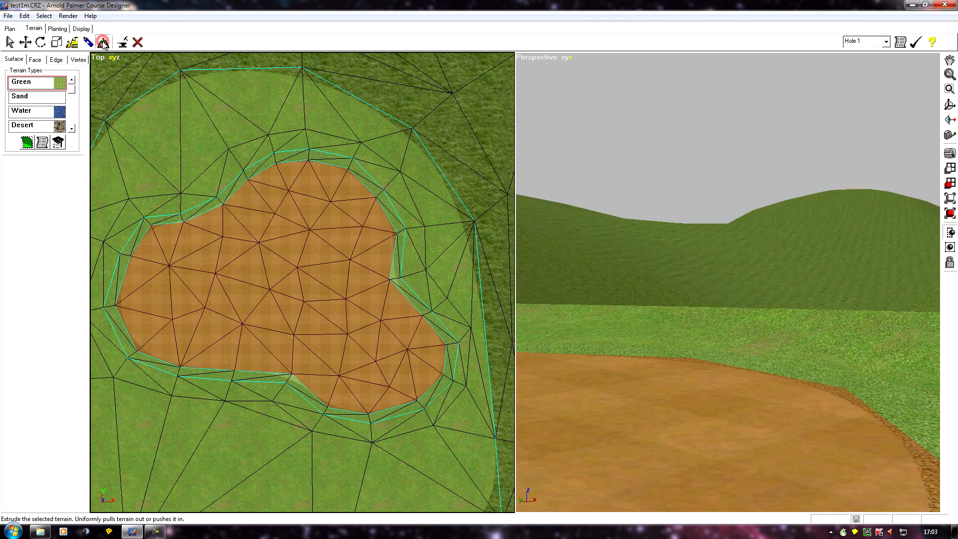
left_click(729, 379)
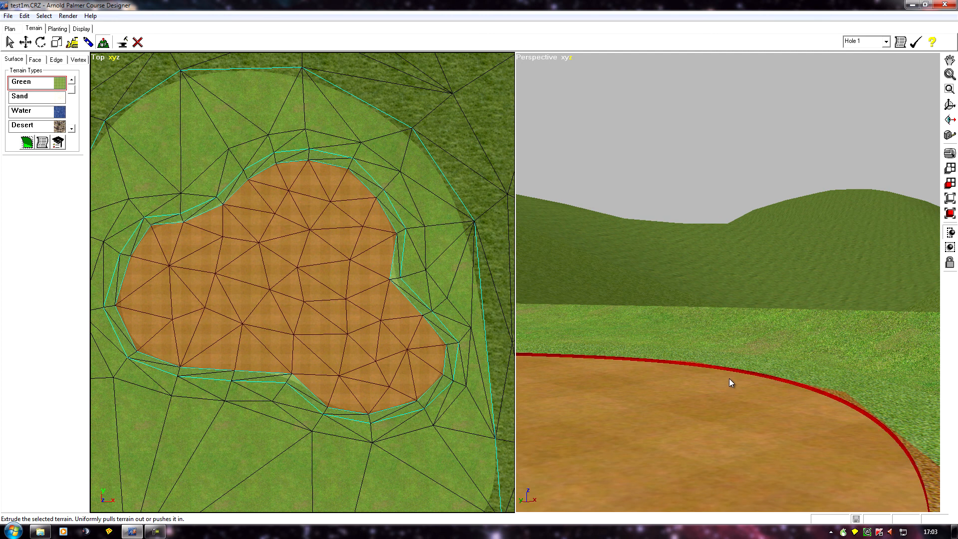
left_click_drag(728, 378, 728, 378)
scroll(706, 433, "down", 3)
mouse_move(667, 376)
right_mouse_down()
mouse_move(714, 380)
mouse_move(711, 411)
mouse_move(701, 409)
right_mouse_up()
scroll(756, 385, "up", 3)
scroll(721, 381, "down", 2)
scroll(701, 408, "up", 1)
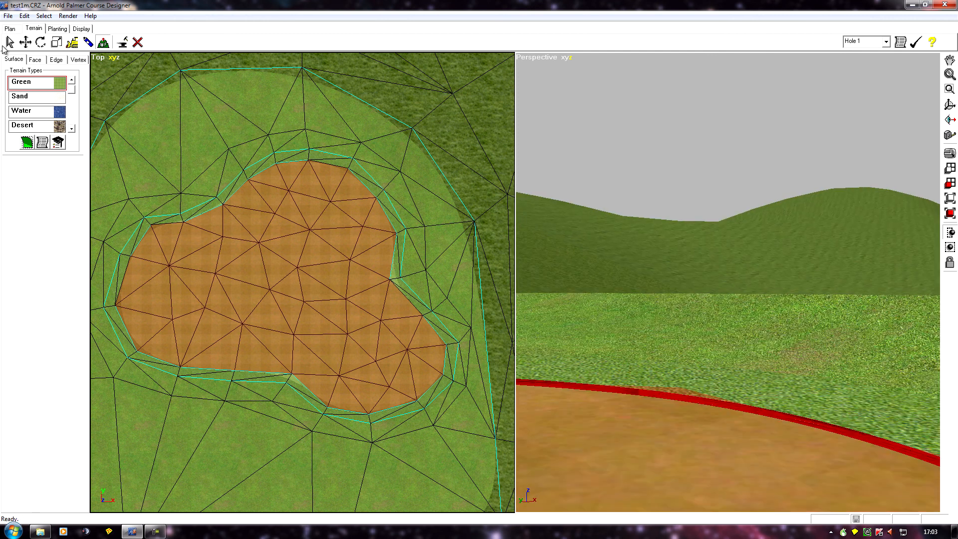
- Select all faces of the red strip along the green's edge and apply the fringe2green terrain type to them
left_click(35, 60)
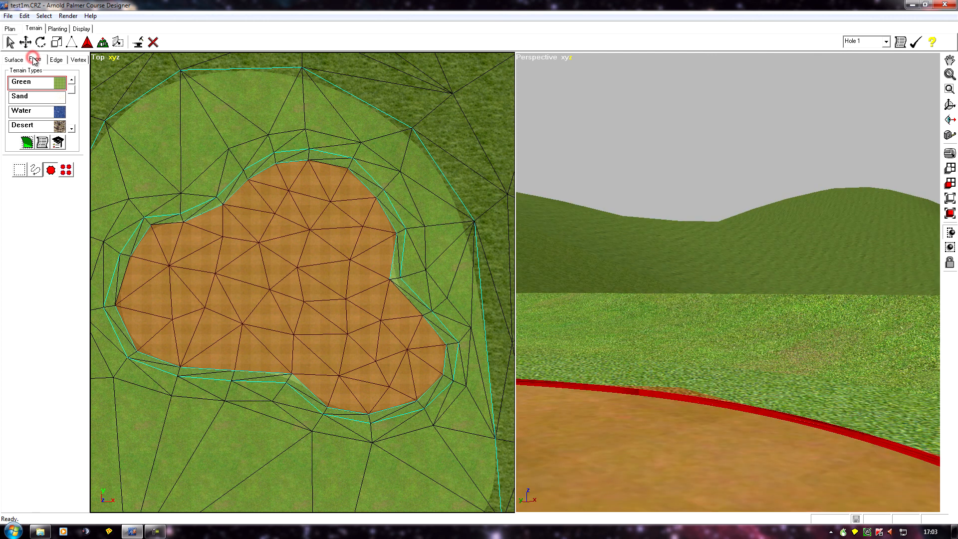
left_click(50, 170)
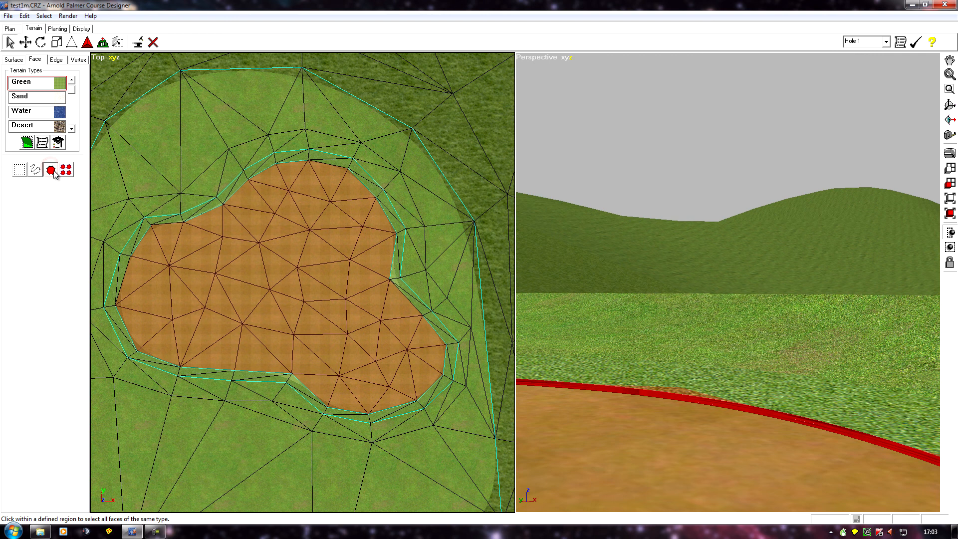
left_click(804, 415)
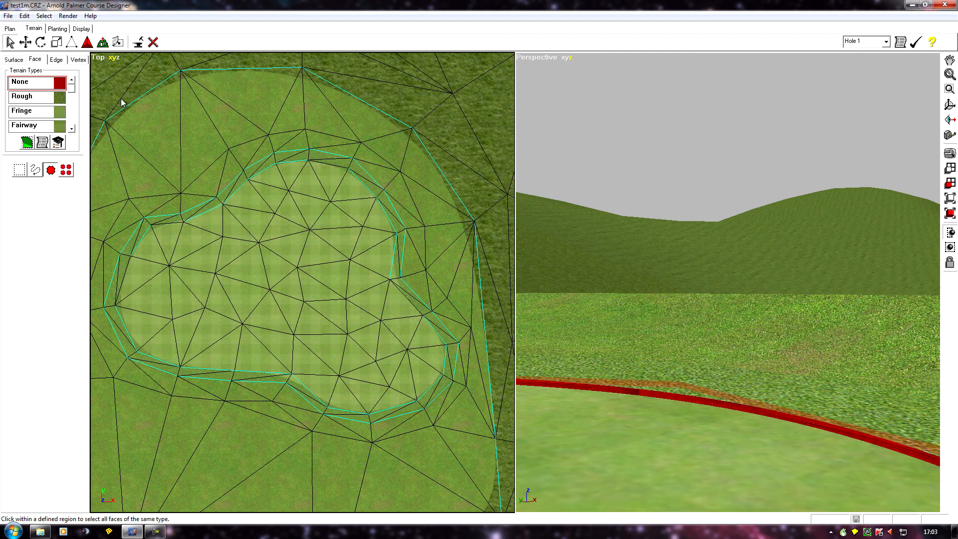
scroll(73, 90, "down", 5)
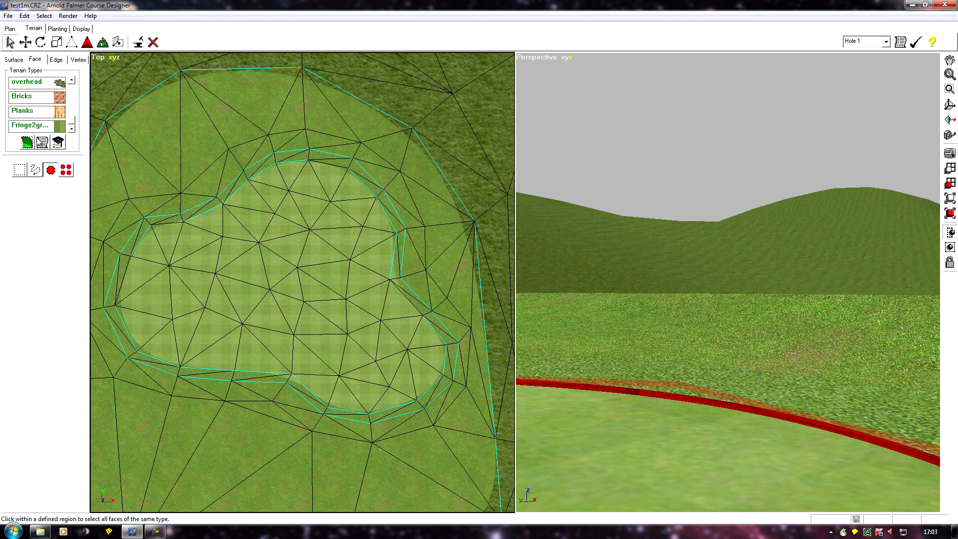
left_click(28, 129)
left_click(27, 143)
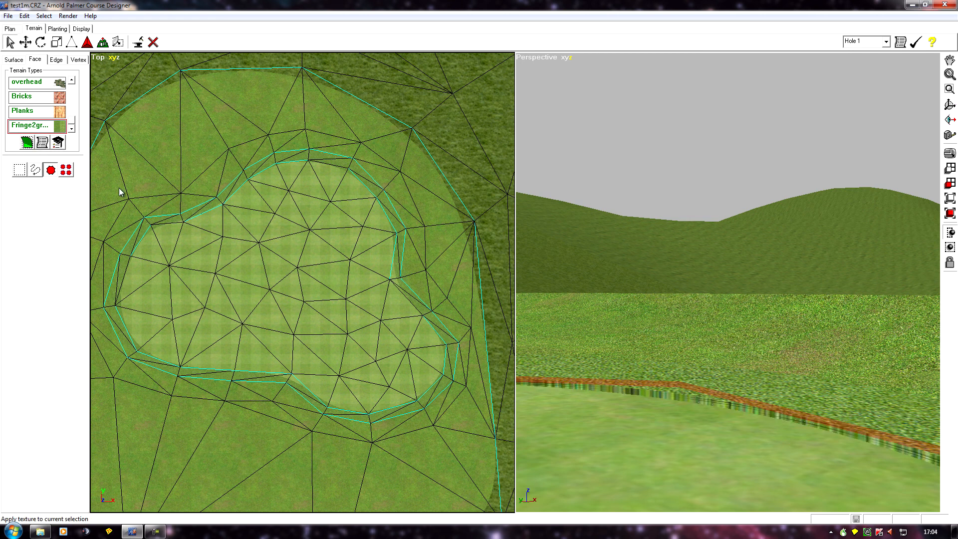
- Orbit and zoom the perspective view to inspect the fringe2green edge around the green
scroll(648, 375, "down", 1)
mouse_move(596, 354)
middle_mouse_down()
mouse_move(607, 368)
mouse_move(592, 336)
mouse_move(609, 362)
mouse_move(598, 361)
middle_mouse_up()
scroll(607, 367, "up", 2)
scroll(591, 338, "down", 1)
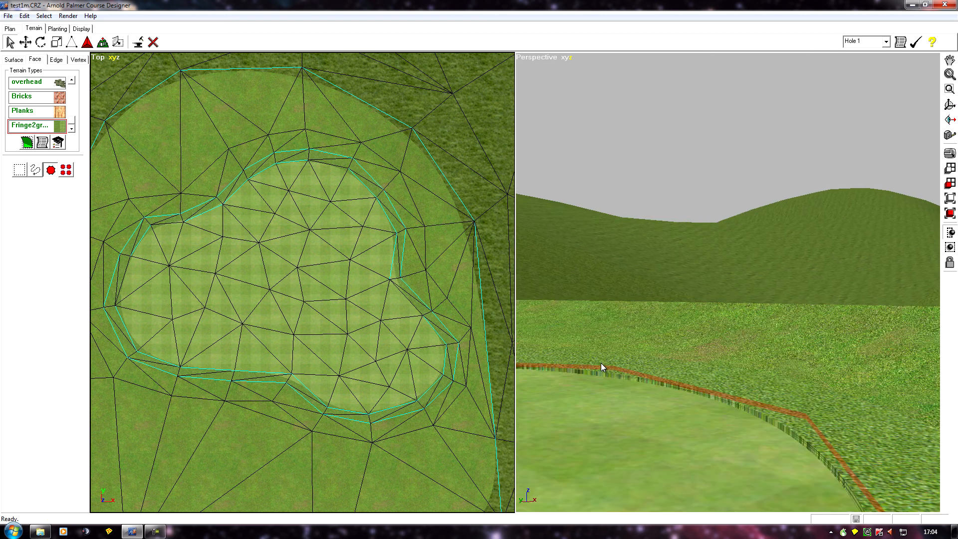